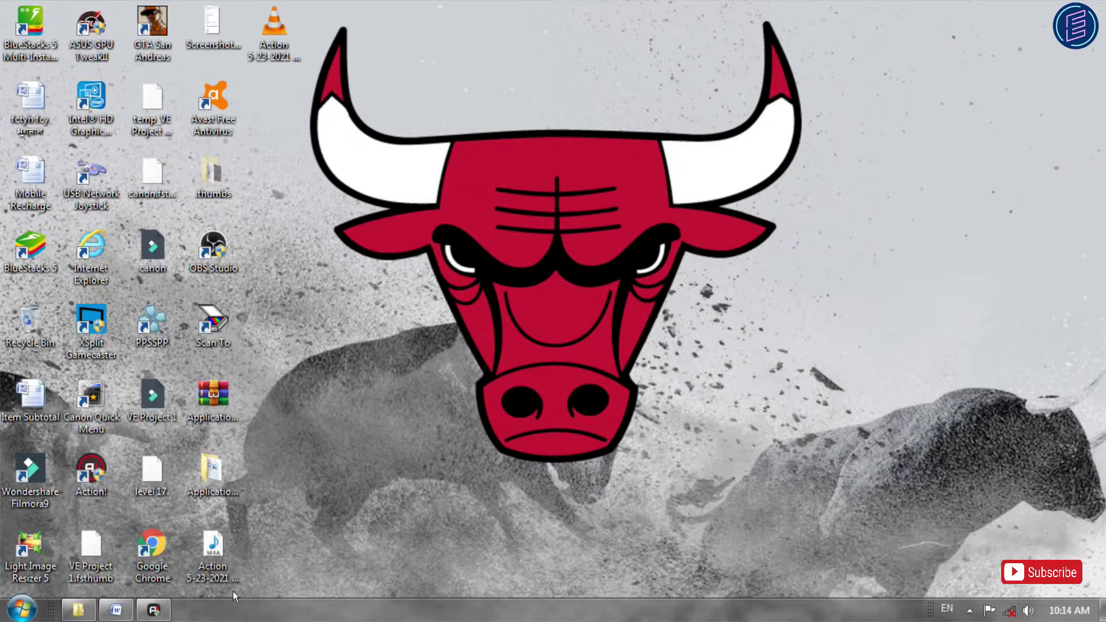
# Step: Restore the application-letter-sample window from the taskbar and scroll through the top of the letter
pyautogui.click(115, 610)
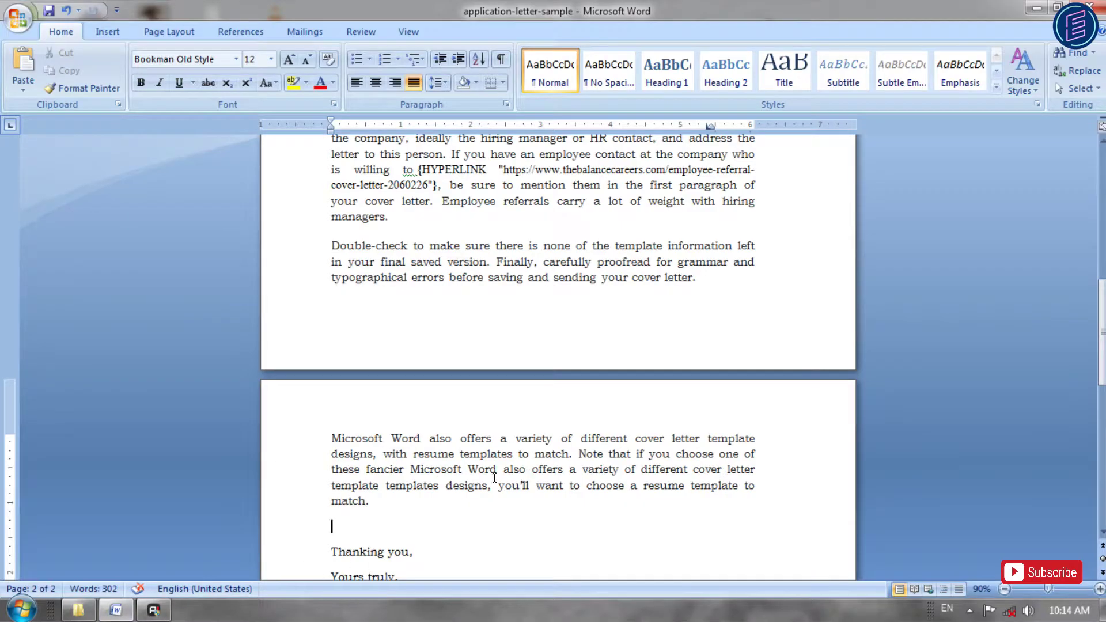
pyautogui.scroll(3, 495, 478)
pyautogui.scroll(4, 518, 486)
pyautogui.scroll(5, 574, 500)
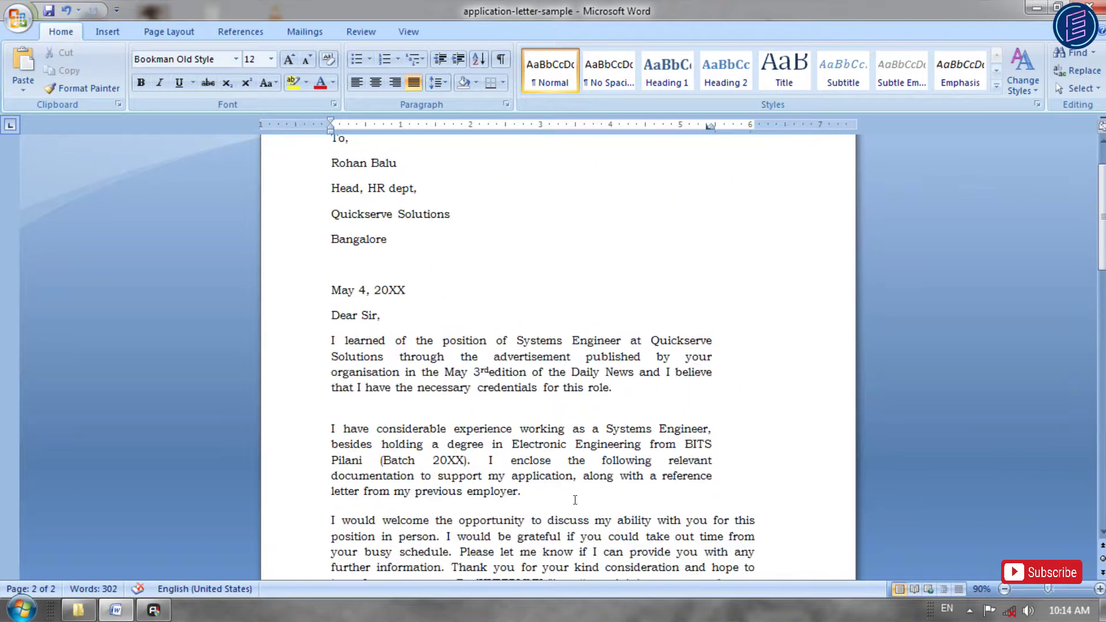
pyautogui.scroll(2, 575, 499)
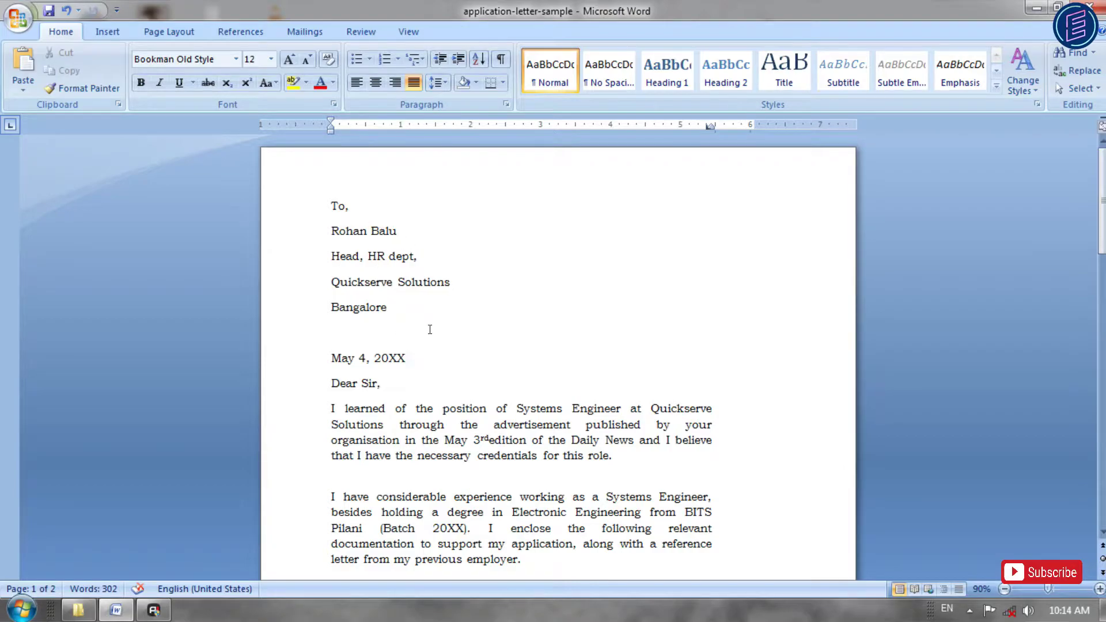
pyautogui.scroll(-8, 430, 329)
pyautogui.scroll(-9, 440, 403)
pyautogui.scroll(-7, 440, 420)
pyautogui.scroll(-2, 440, 420)
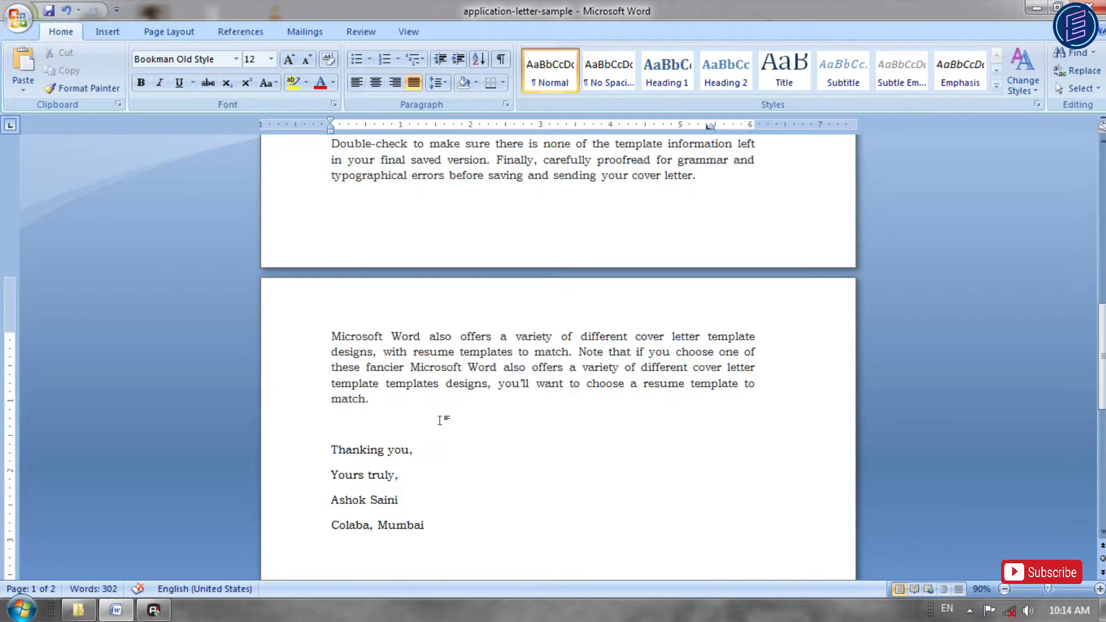
# Step: Scroll up and down across both pages of the 302-word letter, checking the date May 4, 20XX
pyautogui.click(439, 420)
pyautogui.scroll(2, 509, 426)
pyautogui.scroll(6, 509, 427)
pyautogui.scroll(4, 509, 427)
pyautogui.click(526, 374)
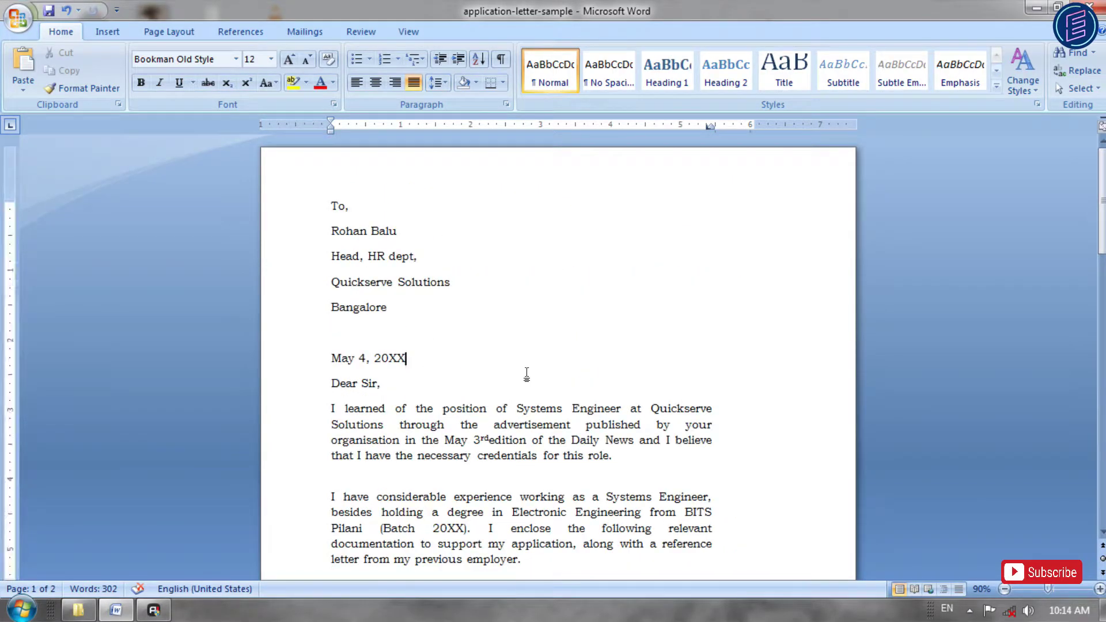
pyautogui.scroll(-6, 527, 375)
pyautogui.scroll(-8, 529, 432)
pyautogui.scroll(-4, 535, 492)
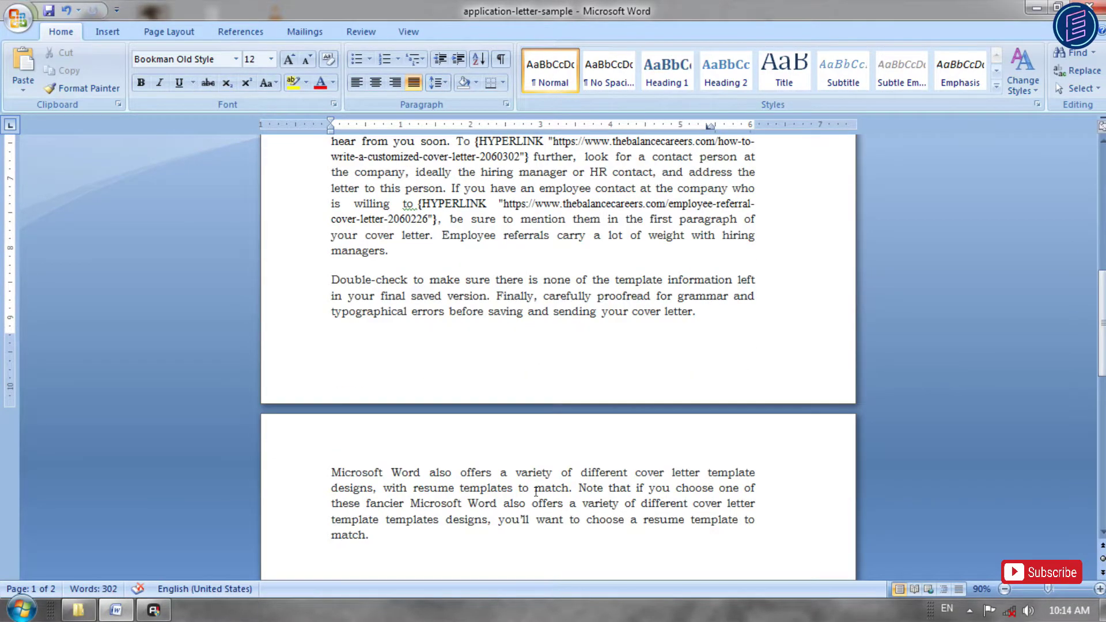
pyautogui.scroll(-2, 536, 492)
pyautogui.scroll(-4, 470, 474)
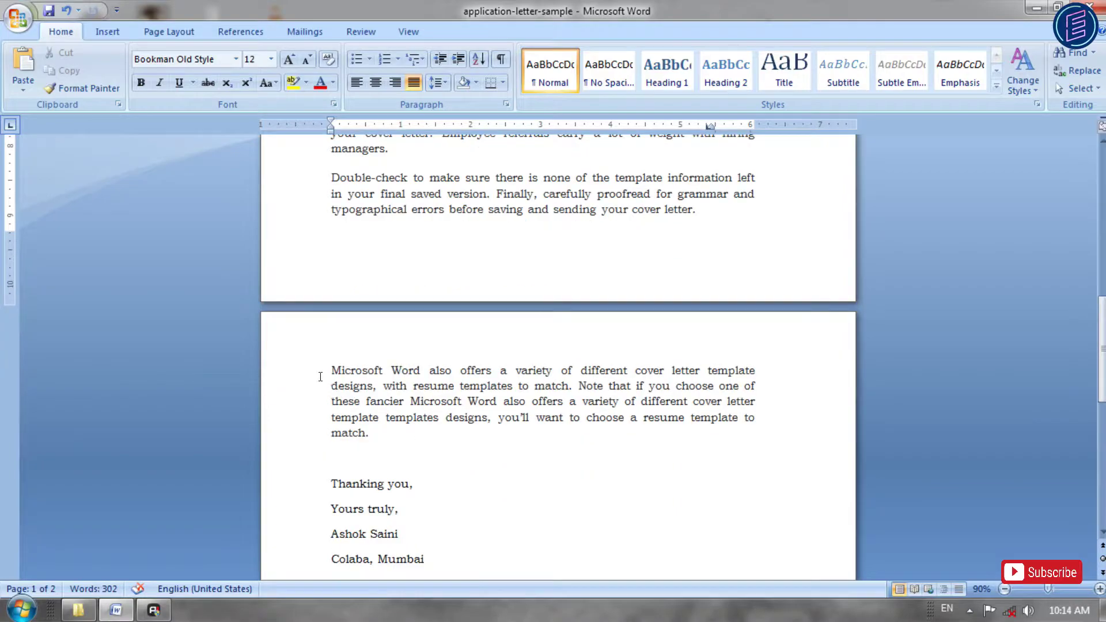
pyautogui.scroll(12, 429, 536)
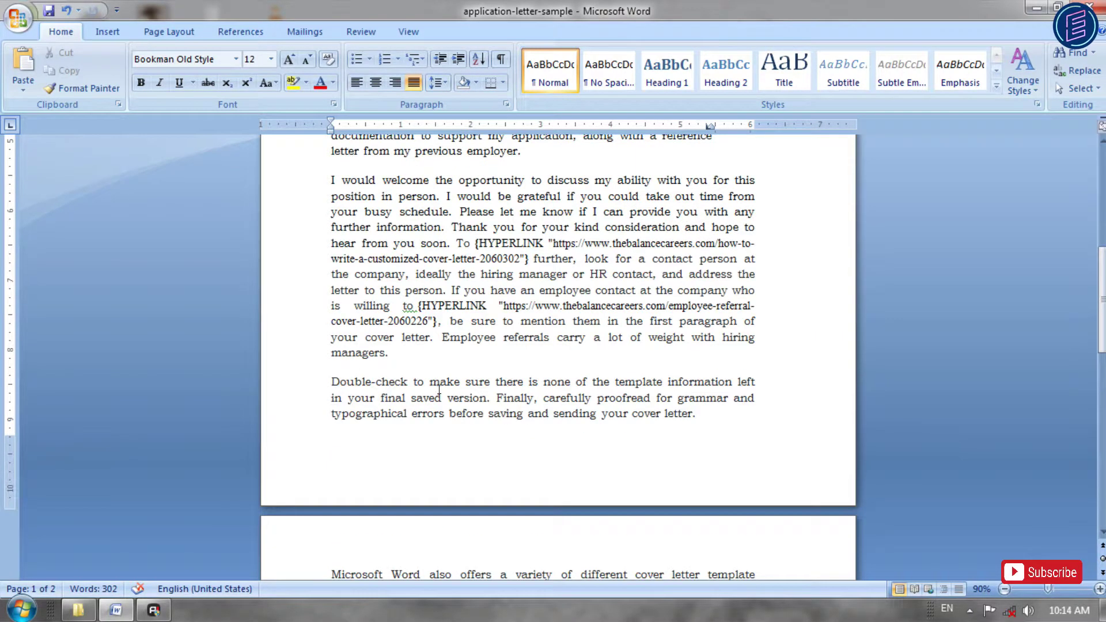
pyautogui.scroll(10, 439, 390)
pyautogui.scroll(6, 480, 462)
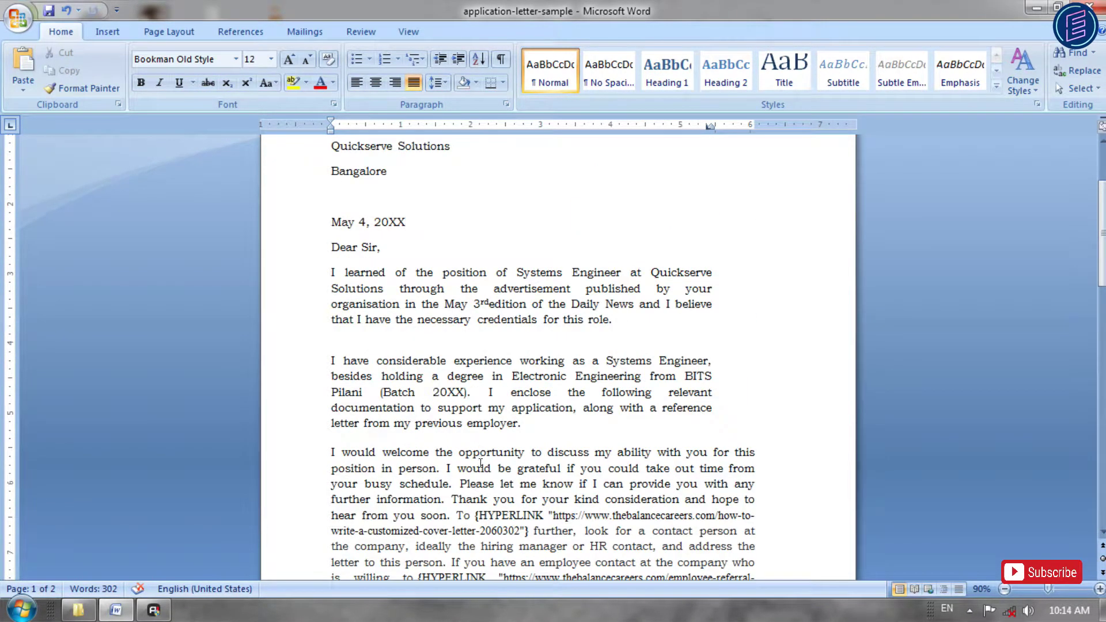
pyautogui.scroll(-10, 480, 463)
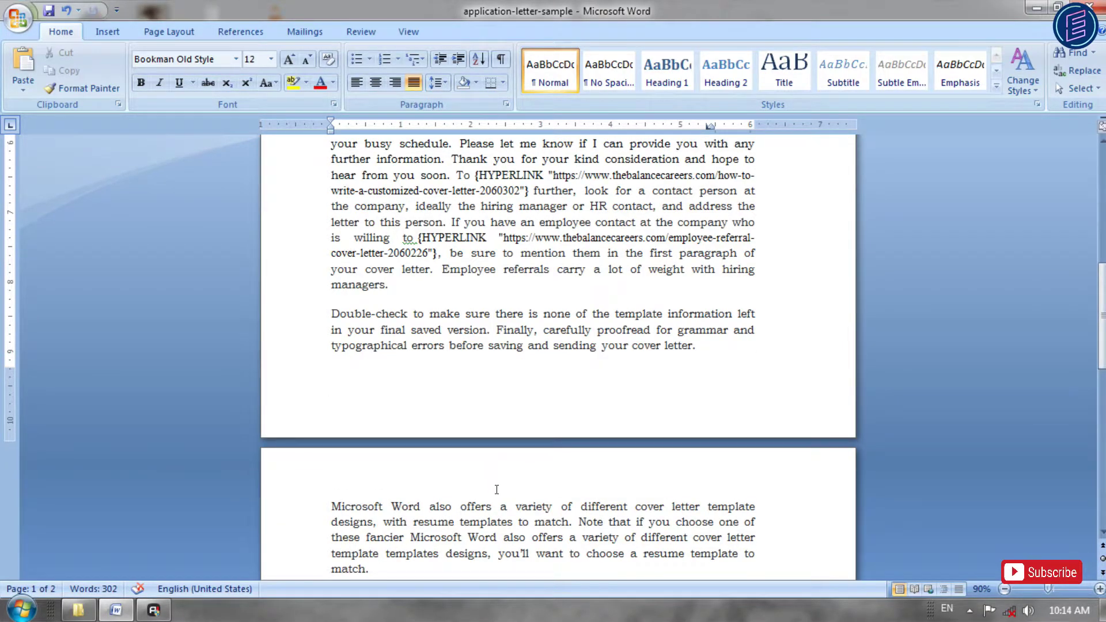
pyautogui.scroll(-2, 499, 493)
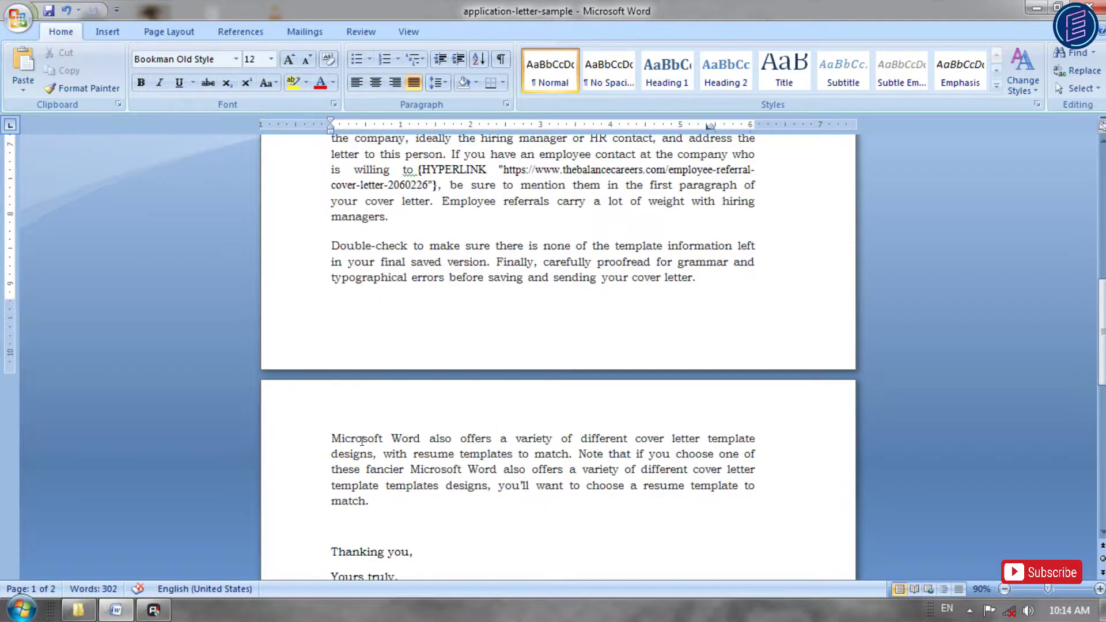
pyautogui.scroll(-2, 440, 465)
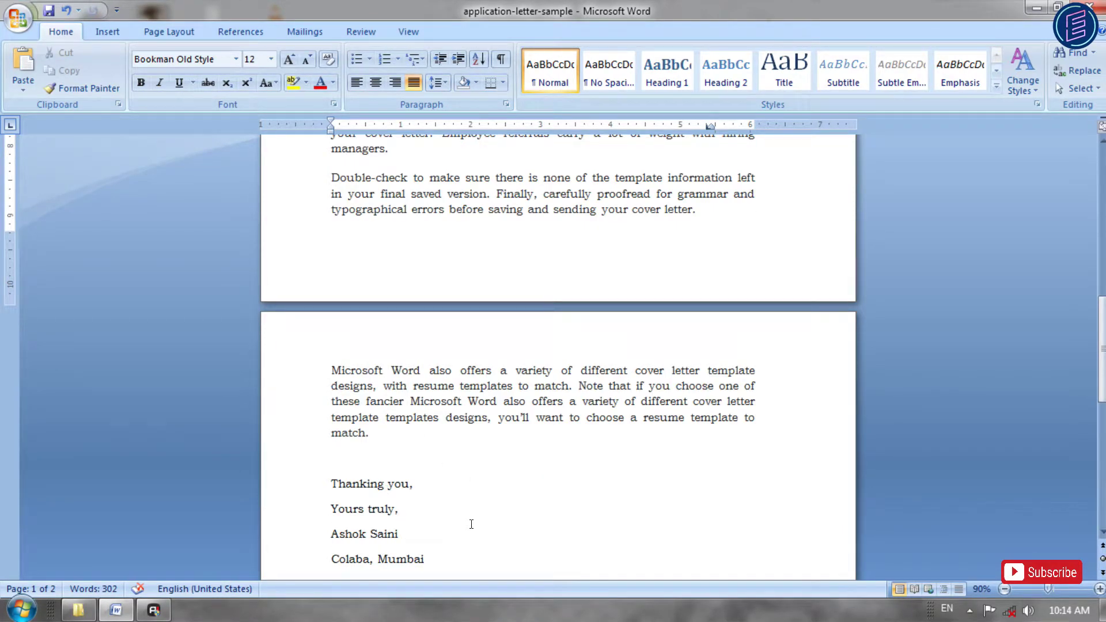
pyautogui.scroll(10, 471, 525)
pyautogui.scroll(8, 472, 524)
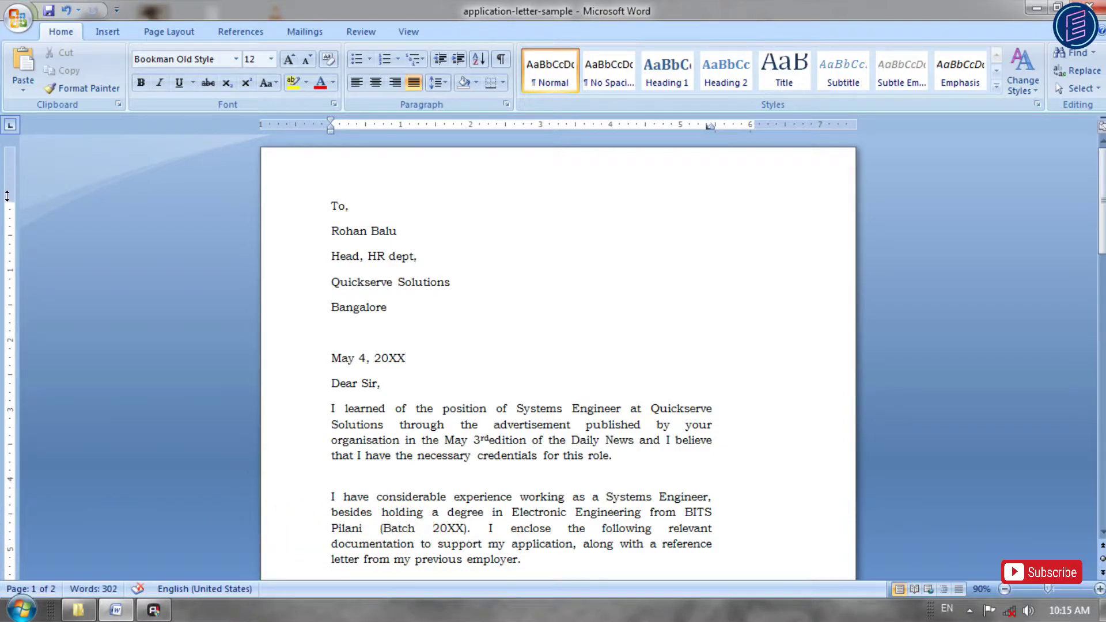
# Step: Reduce the top page margin on the vertical ruler
pyautogui.moveTo(9, 200); pyautogui.dragTo(15, 164)
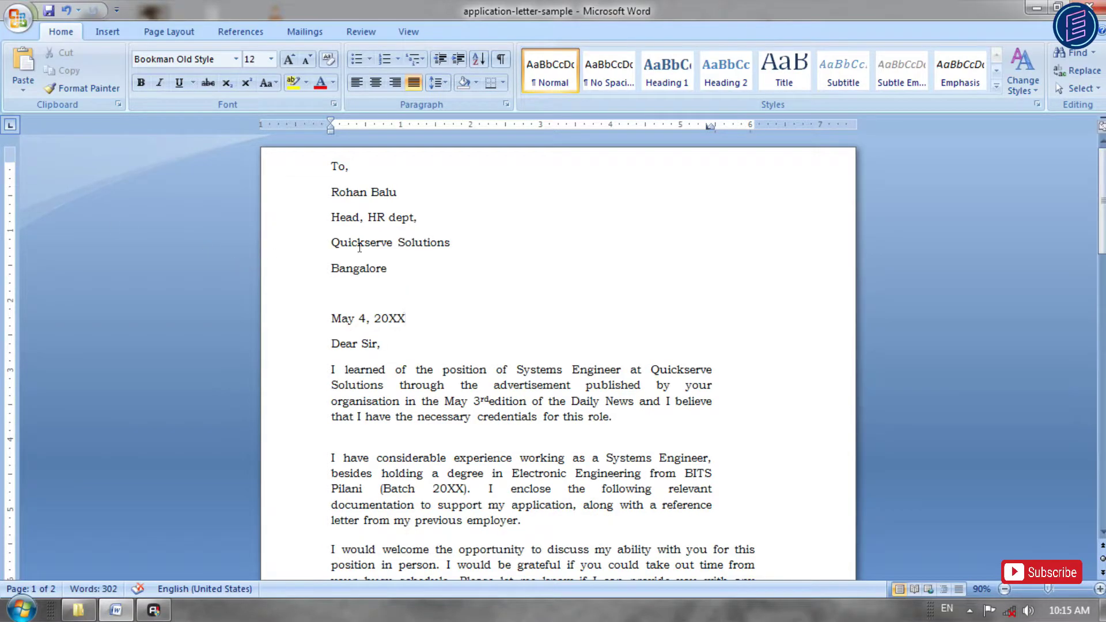
pyautogui.scroll(-7, 389, 317)
pyautogui.scroll(-3, 389, 317)
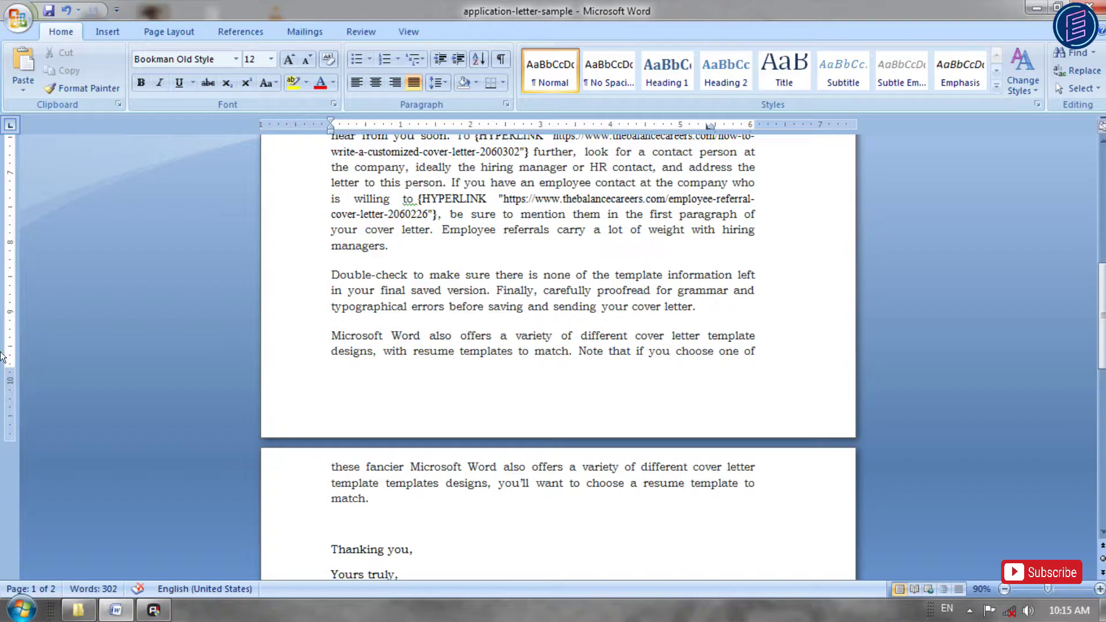
# Step: Reduce the bottom page margin so more text fits on page 1, then check both pages
pyautogui.moveTo(7, 373); pyautogui.dragTo(2, 421)
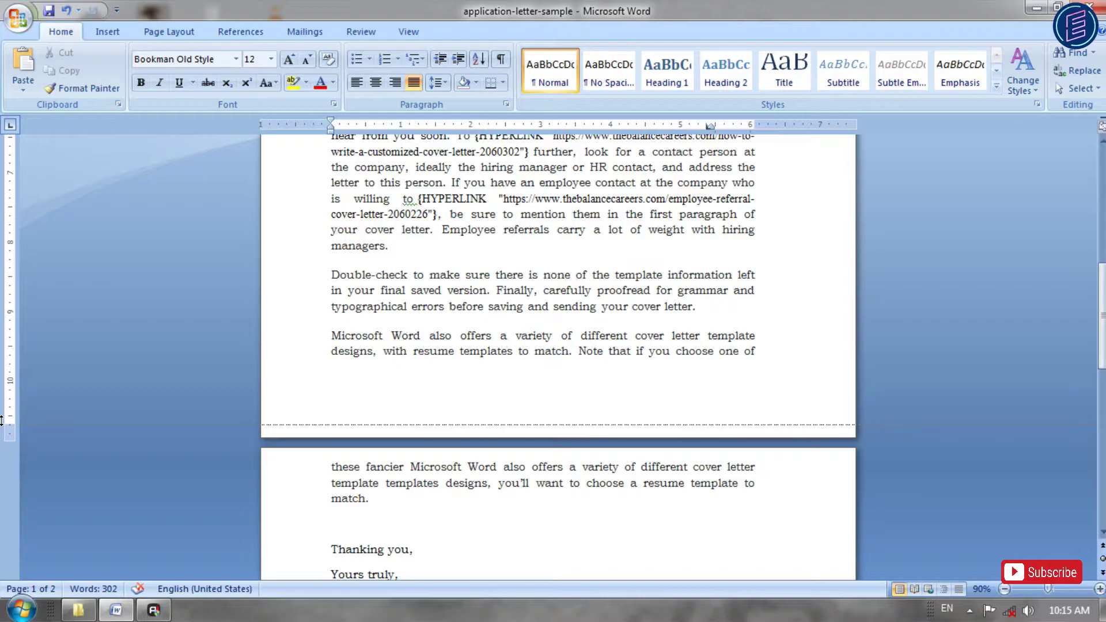
pyautogui.moveTo(1, 421); pyautogui.dragTo(2, 424)
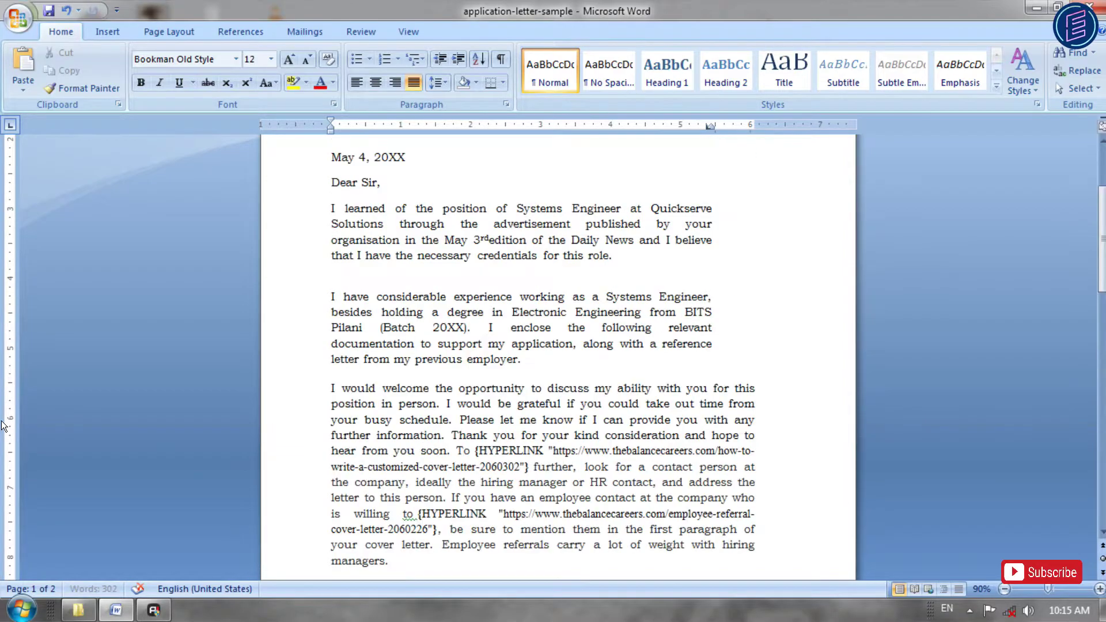
pyautogui.scroll(-6, 419, 364)
pyautogui.scroll(-2, 420, 364)
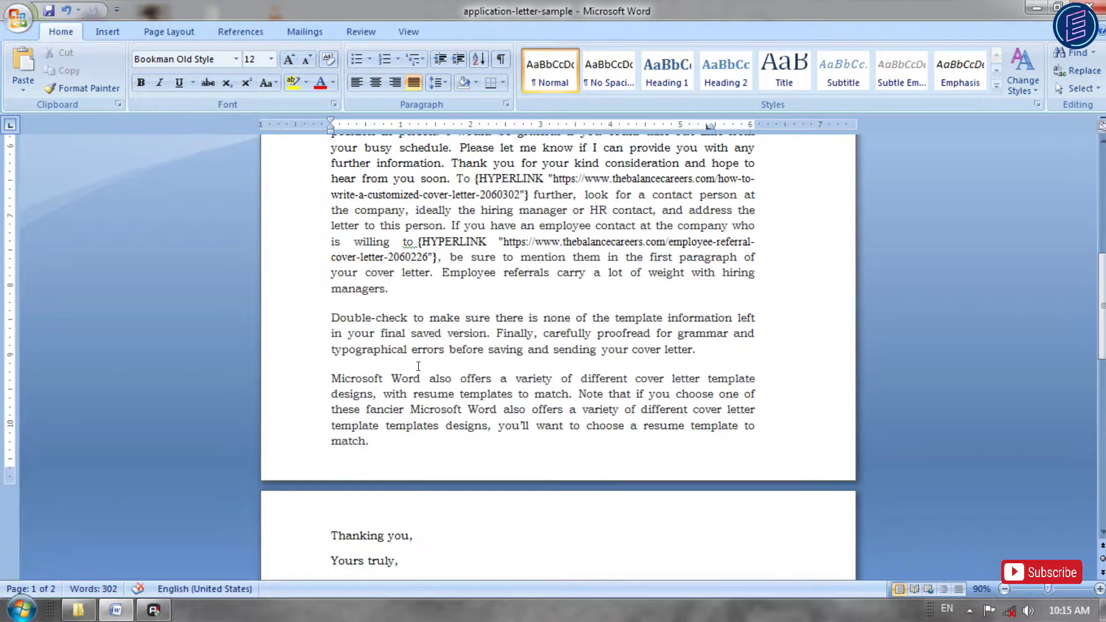
pyautogui.scroll(-5, 418, 366)
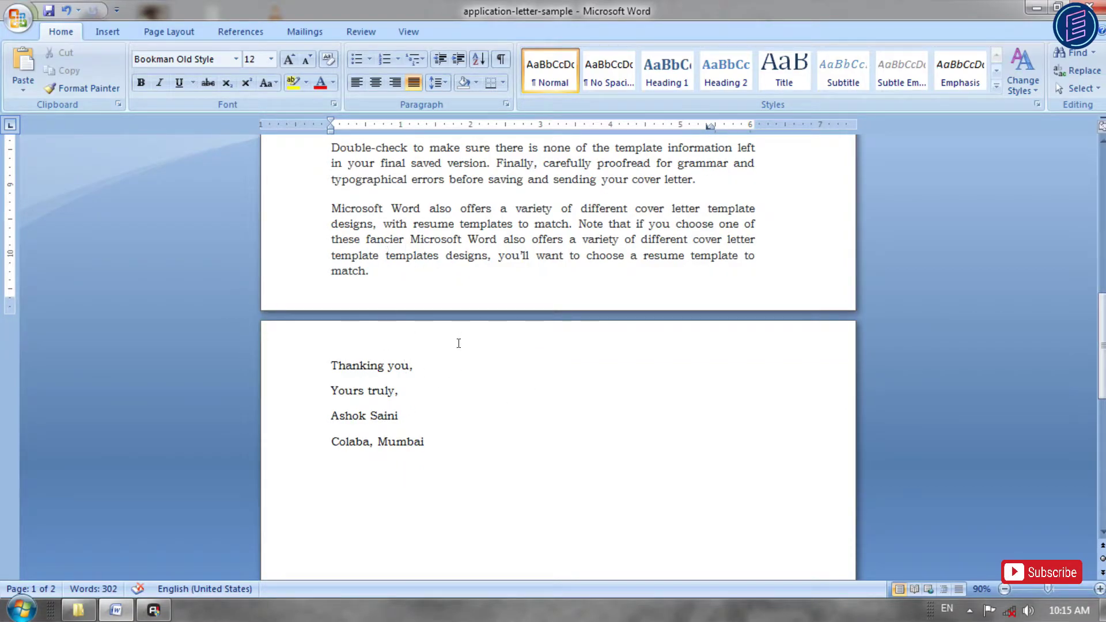
pyautogui.scroll(8, 456, 344)
pyautogui.scroll(4, 457, 346)
pyautogui.scroll(-11, 454, 357)
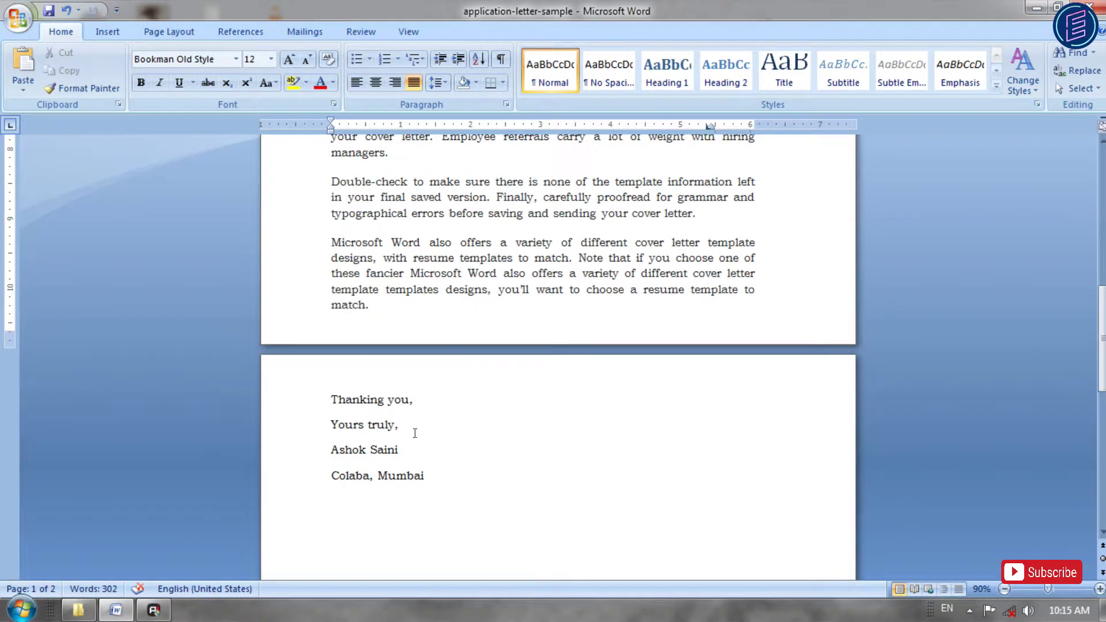
pyautogui.scroll(8, 418, 431)
pyautogui.scroll(4, 426, 426)
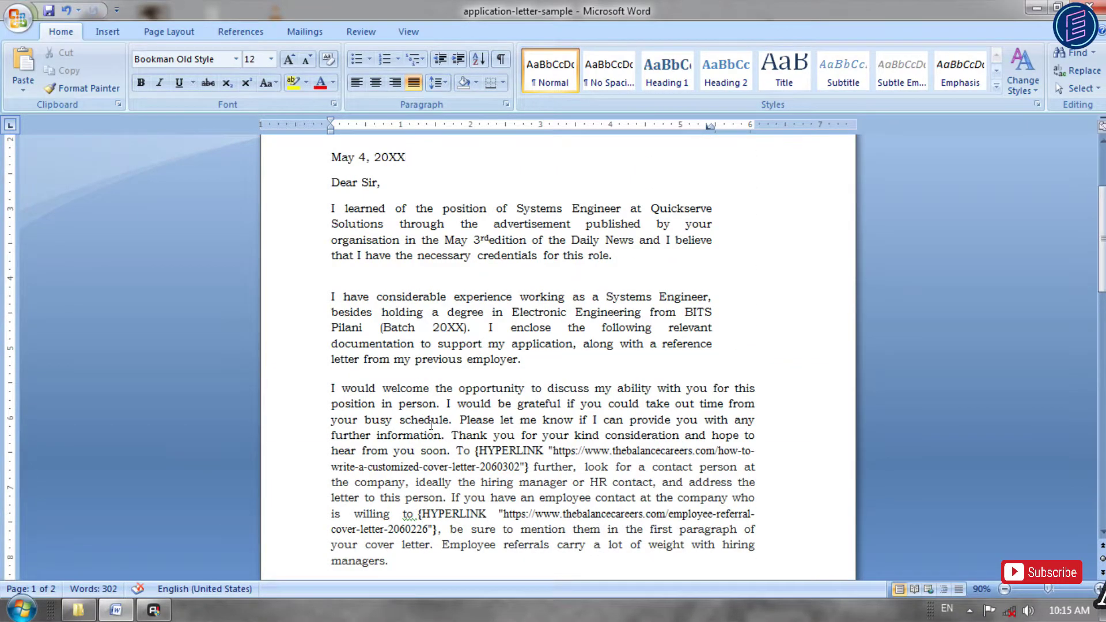
pyautogui.scroll(4, 429, 403)
pyautogui.scroll(1, 422, 276)
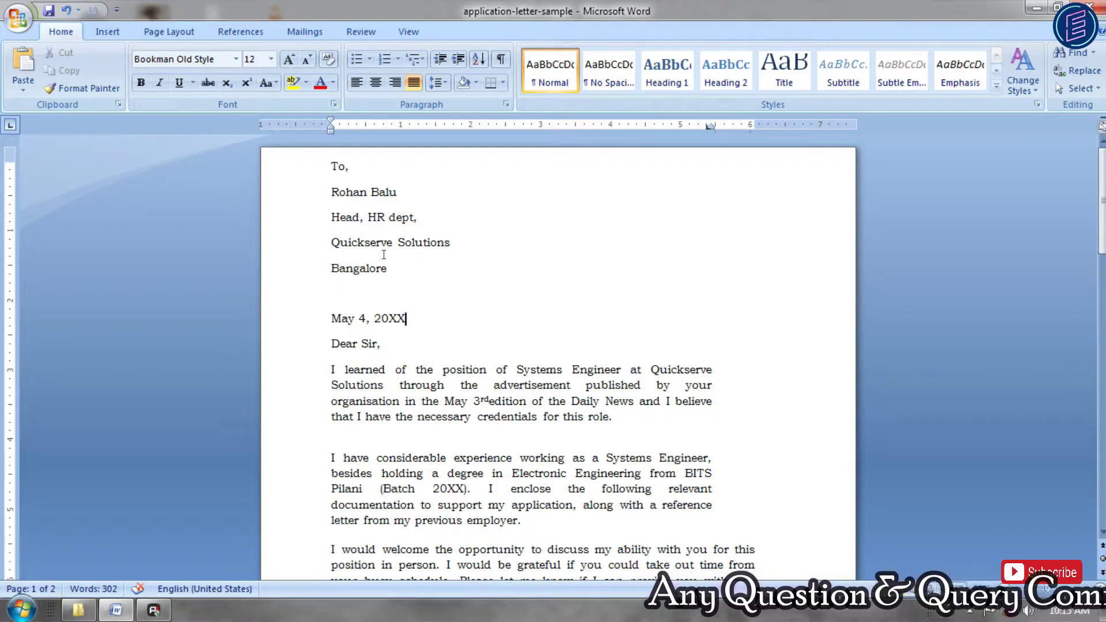
# Step: Give the To,…Bangalore address lines 1.0 line spacing and remove the space after each paragraph
pyautogui.moveTo(331, 165); pyautogui.dragTo(386, 281)
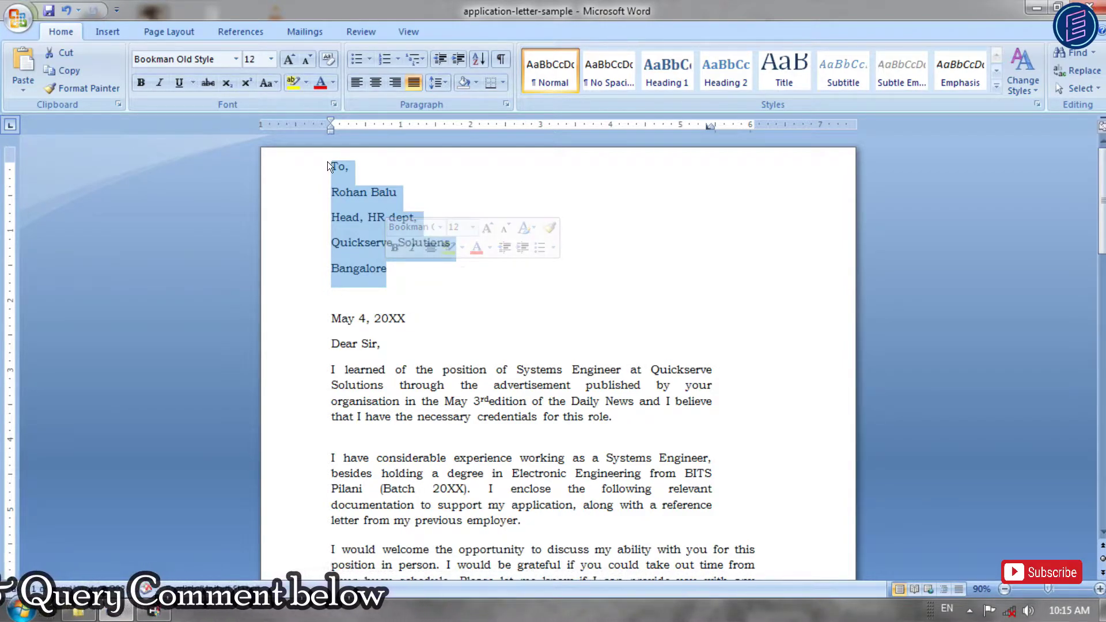
pyautogui.click(439, 83)
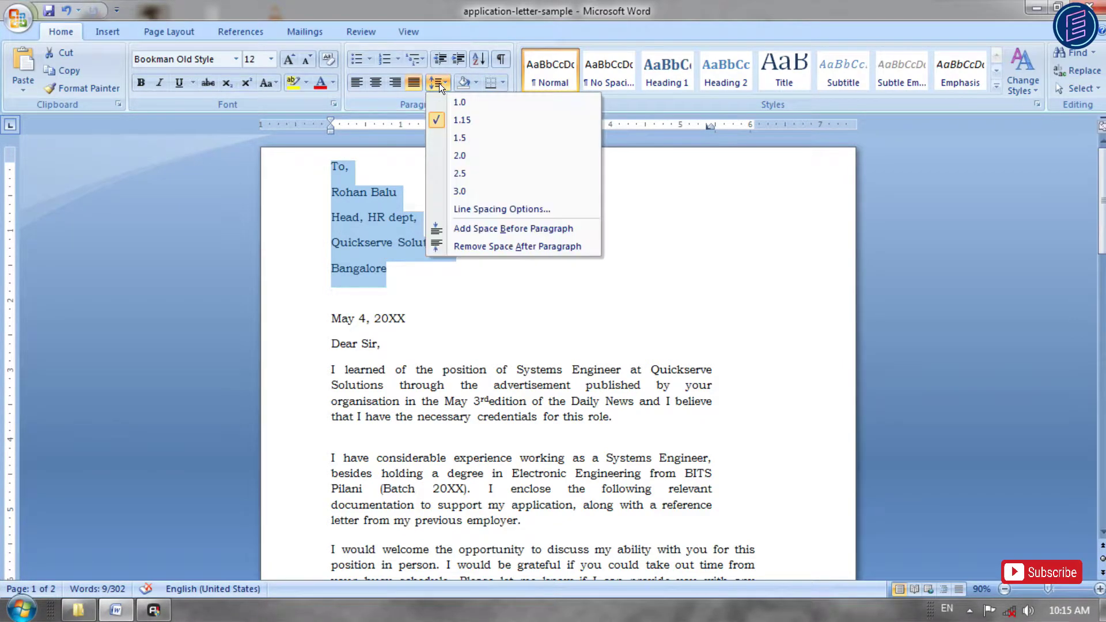
pyautogui.click(473, 102)
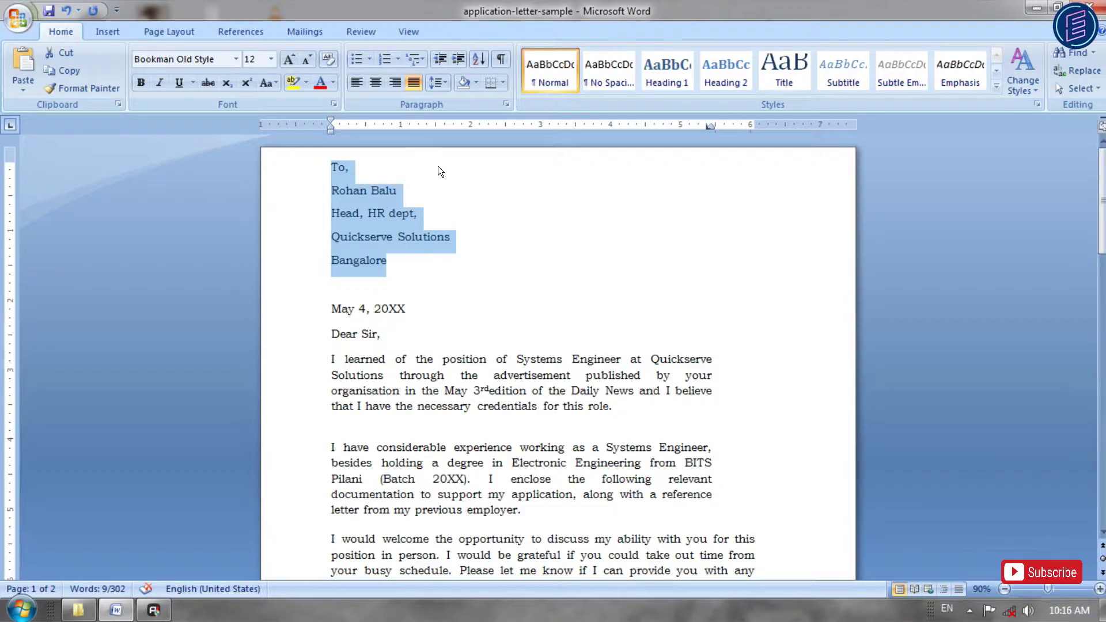
pyautogui.click(437, 85)
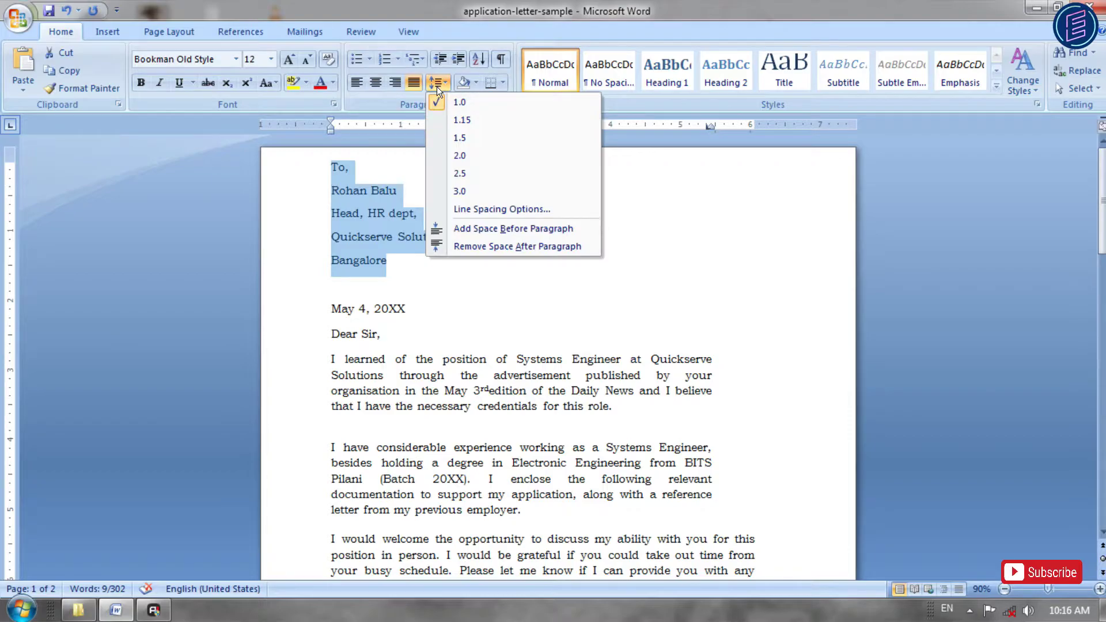
pyautogui.click(550, 246)
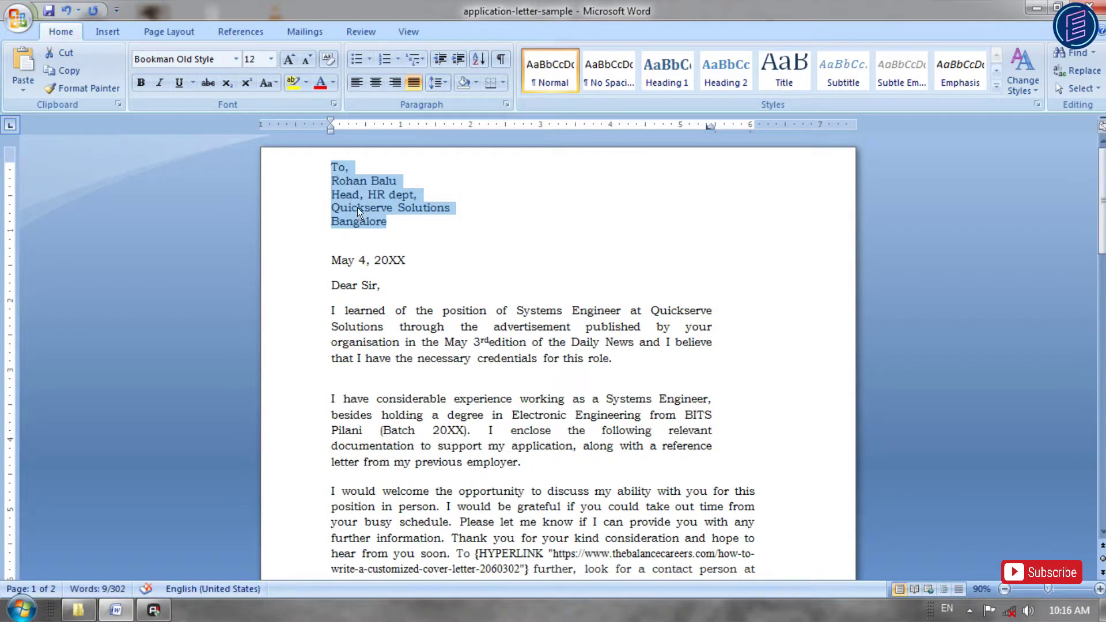
pyautogui.click(349, 241)
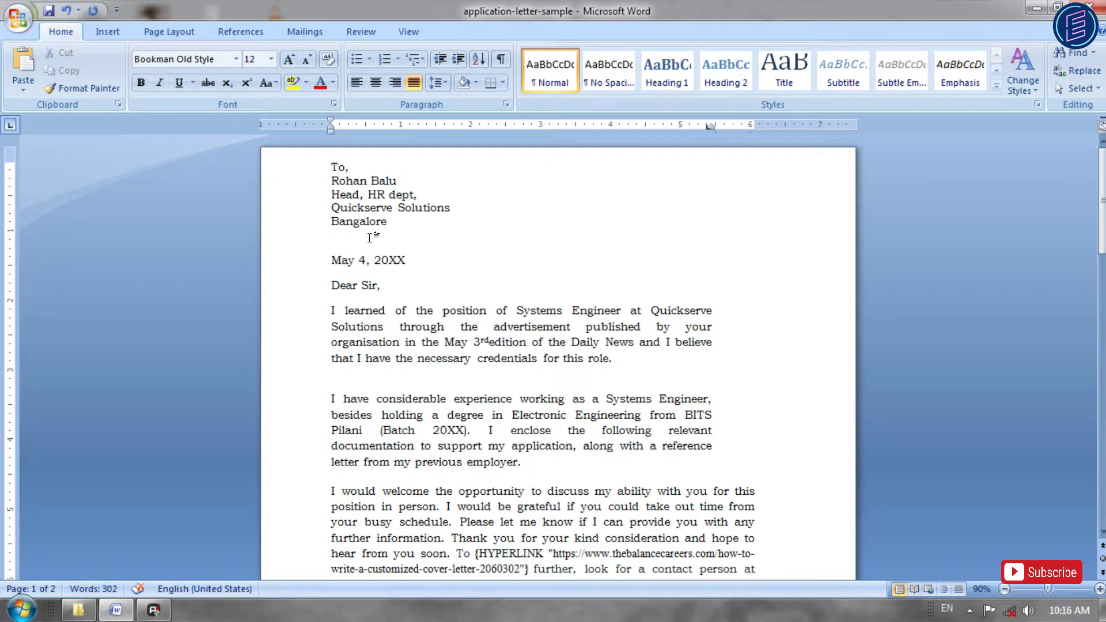
# Step: Zoom to 100%, delete the blank line below Bangalore, and give the date line 1.5 spacing
pyautogui.click(1100, 589)
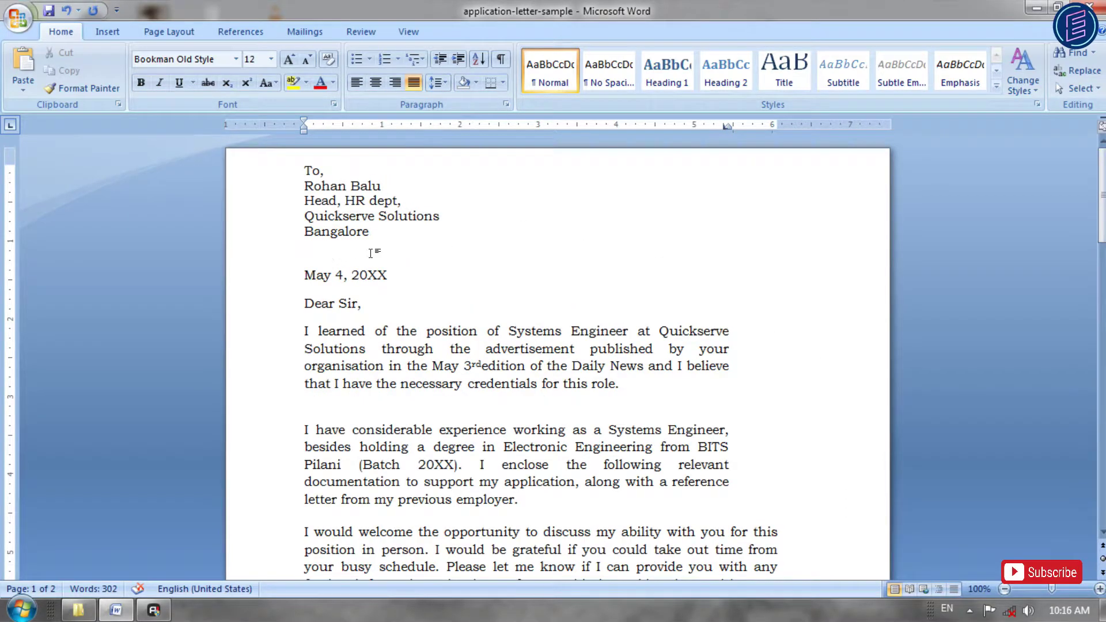
pyautogui.press('Delete')
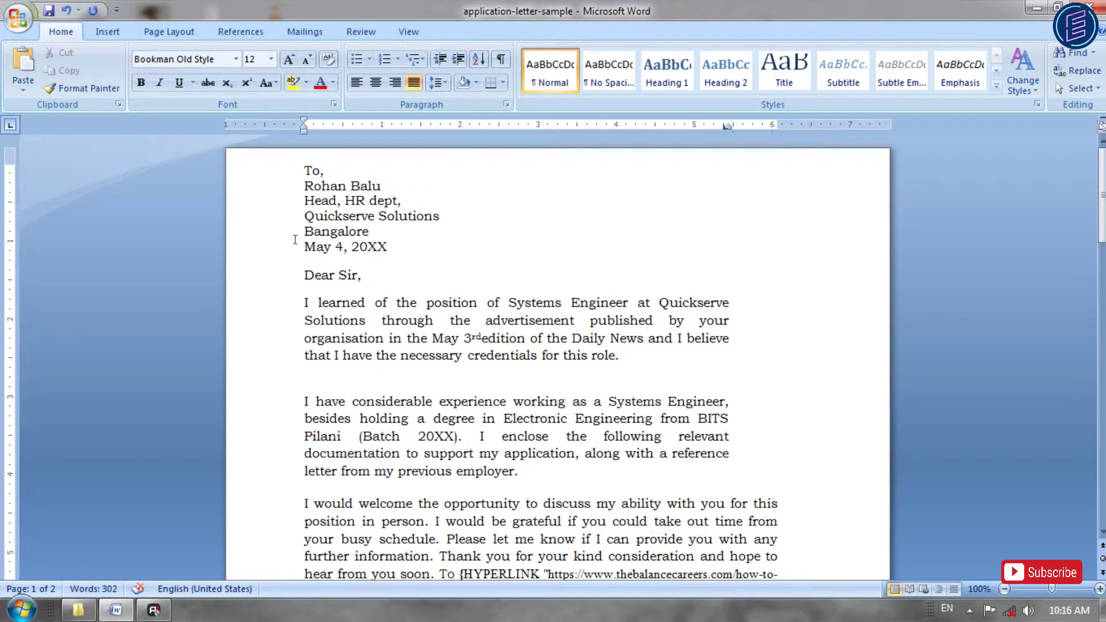
pyautogui.click(440, 84)
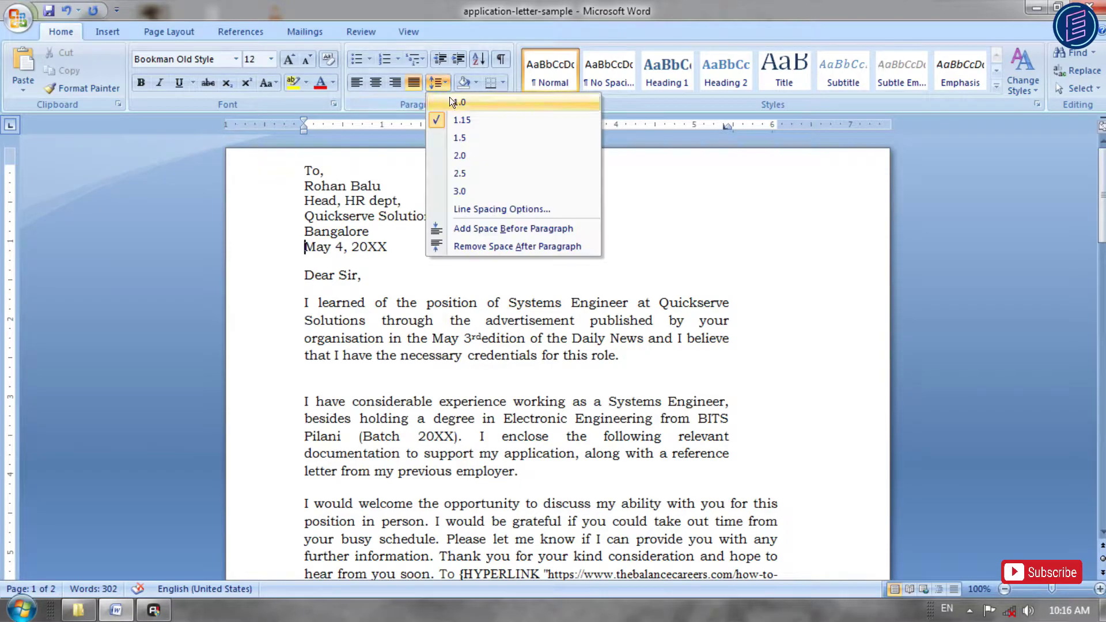
pyautogui.click(460, 138)
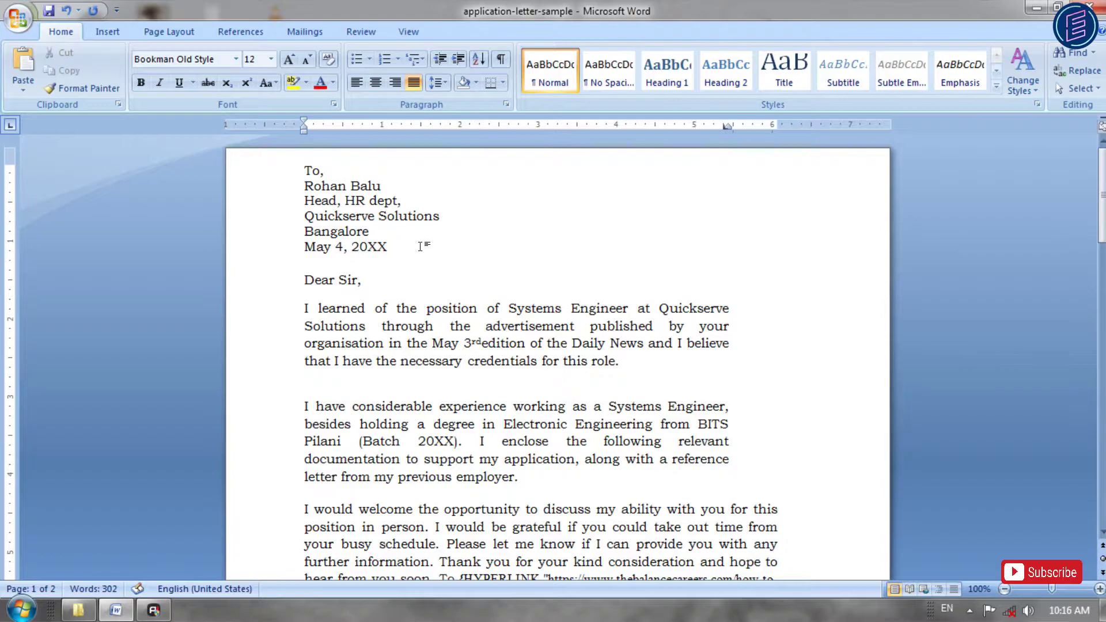
# Step: Delete the blank line between the first two body paragraphs
pyautogui.scroll(-1, 420, 245)
pyautogui.click(323, 345)
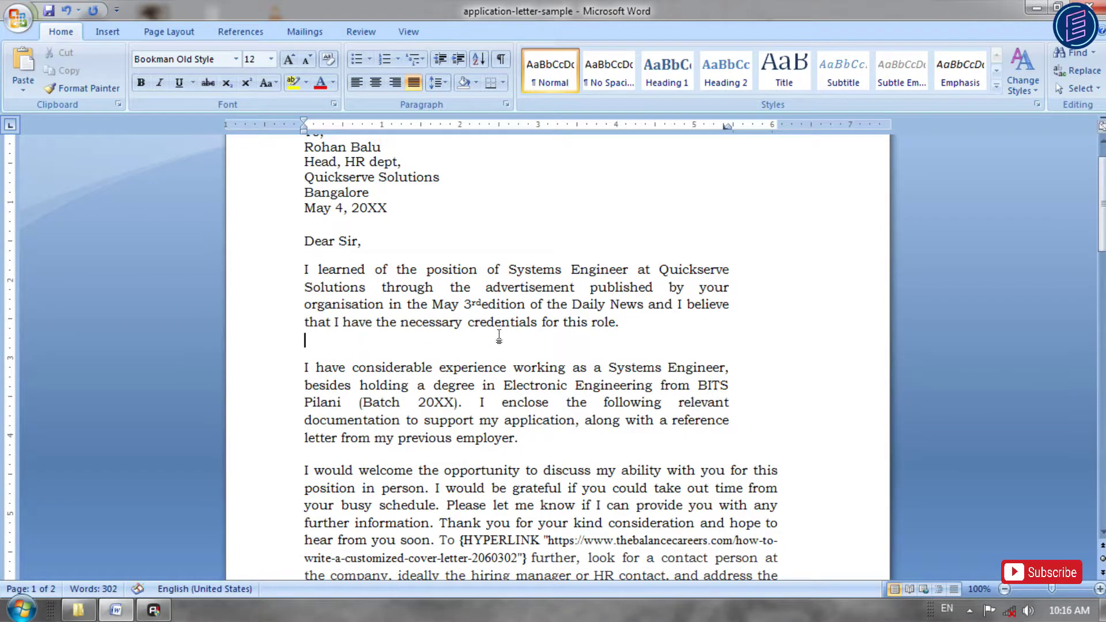
pyautogui.press('Delete')
pyautogui.scroll(-3, 499, 336)
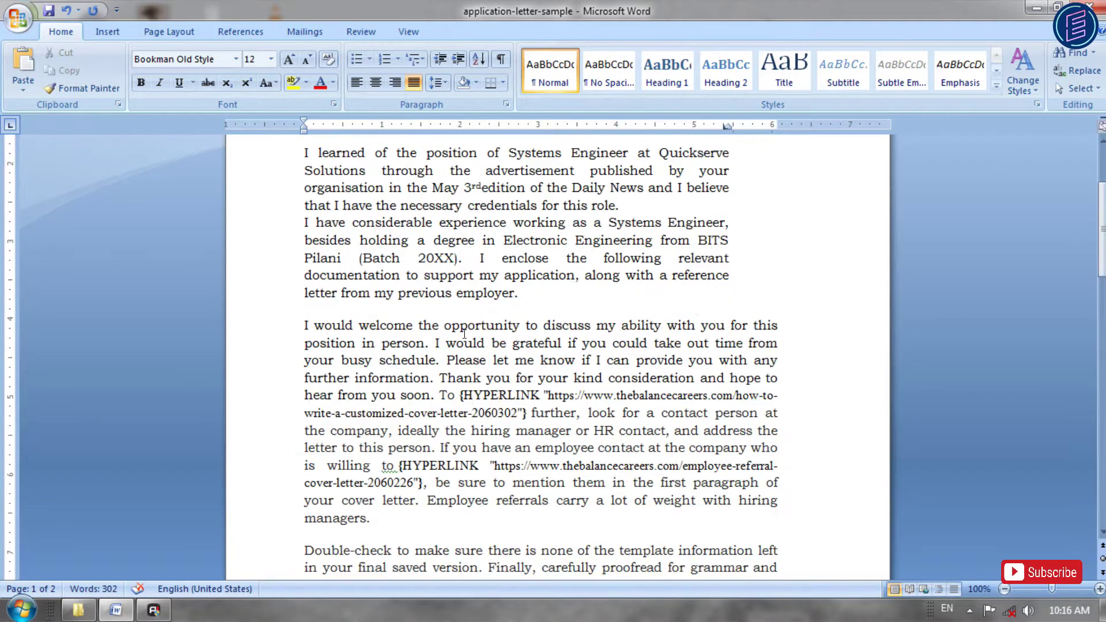
pyautogui.click(316, 306)
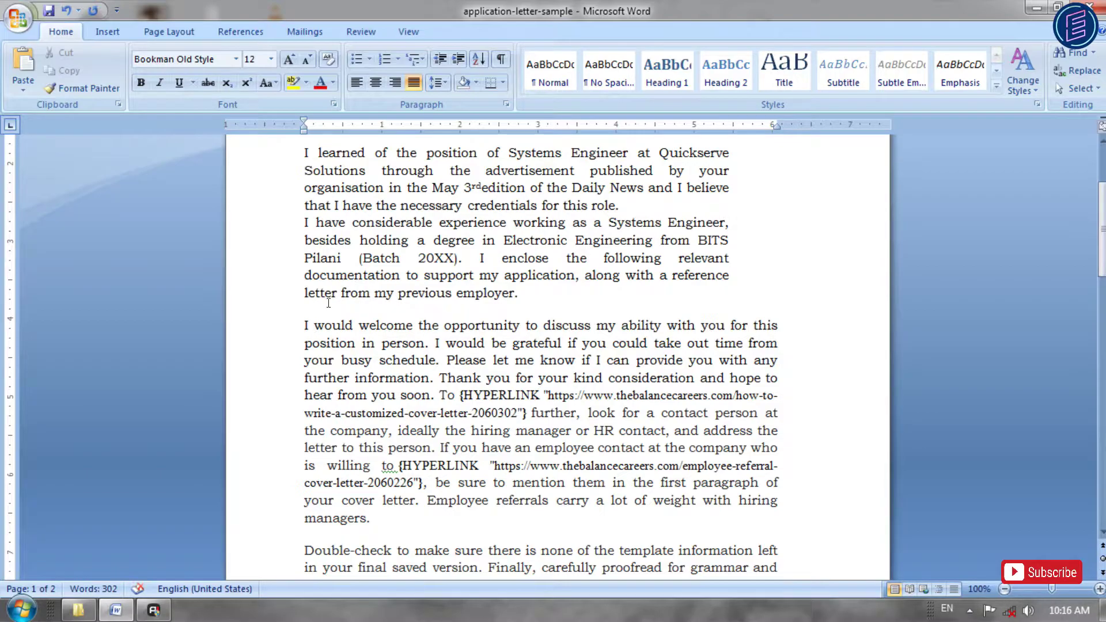
pyautogui.scroll(2, 357, 300)
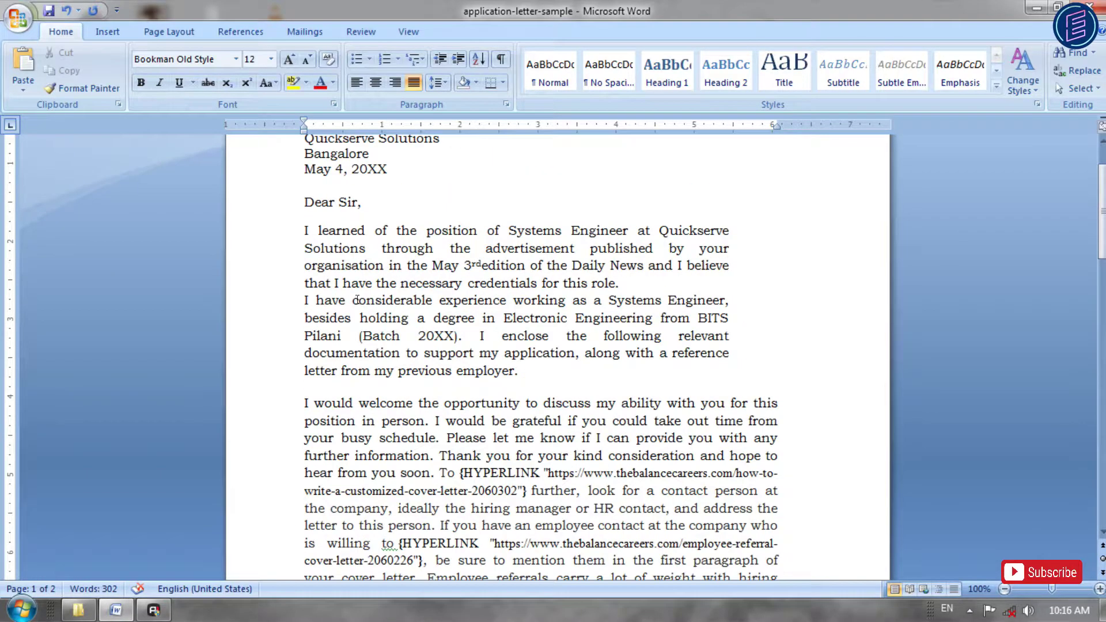
# Step: Set the first and second body paragraphs to 1.0 line spacing
pyautogui.click(620, 283)
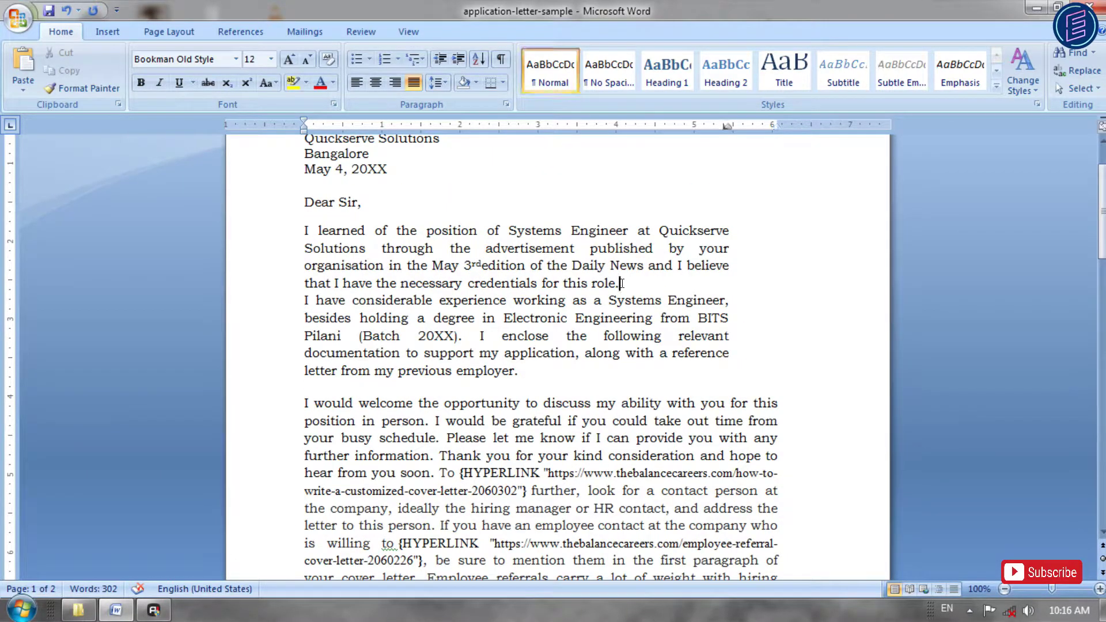
pyautogui.click(439, 83)
pyautogui.click(454, 99)
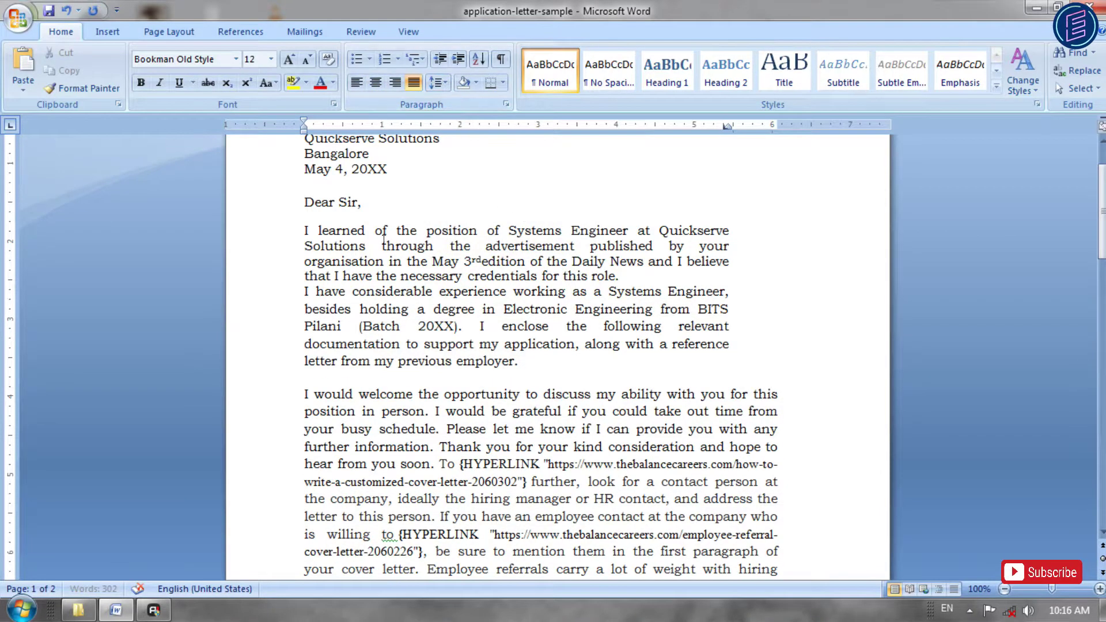
pyautogui.click(524, 361)
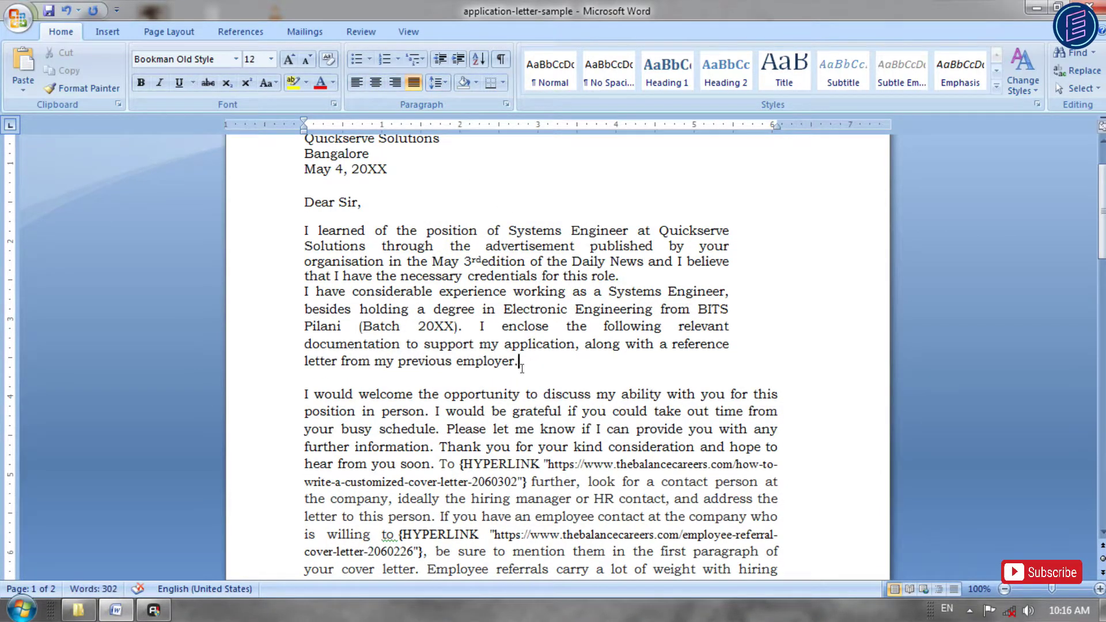
pyautogui.click(435, 85)
pyautogui.click(450, 97)
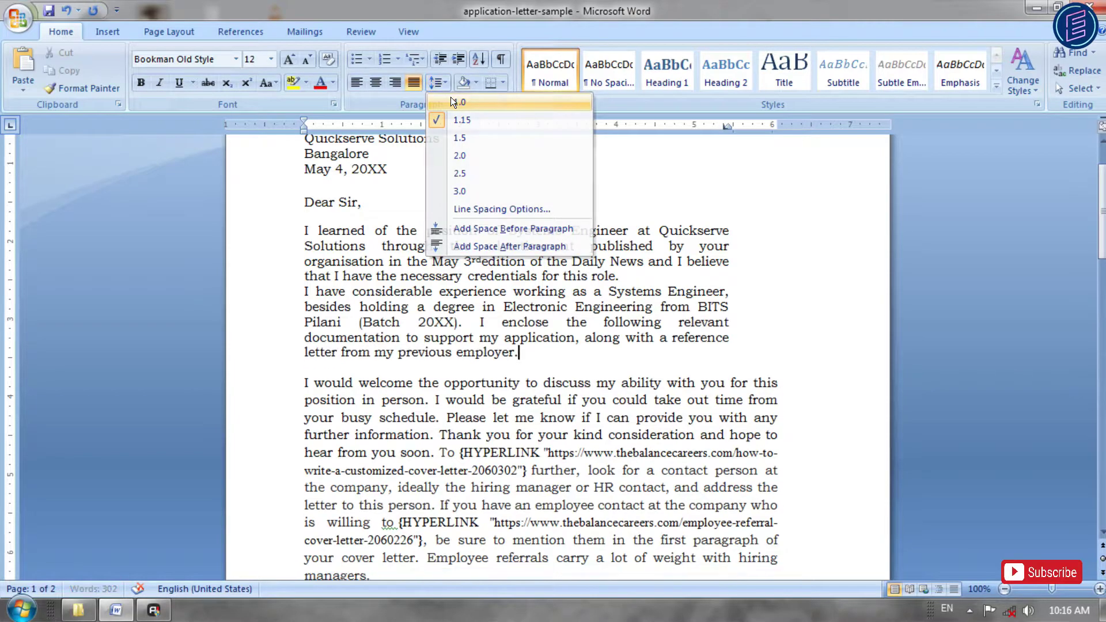
# Step: Set the 'I would welcome' paragraph to 1.0 line spacing
pyautogui.click(418, 383)
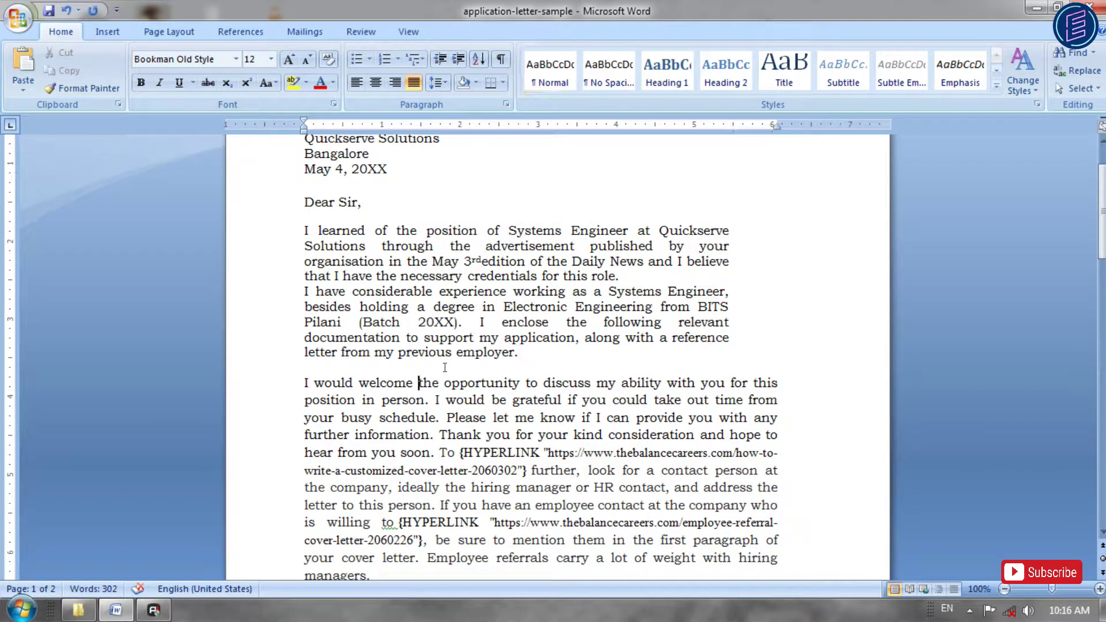
pyautogui.scroll(-4, 434, 345)
pyautogui.scroll(-1, 435, 342)
pyautogui.doubleClick(366, 393)
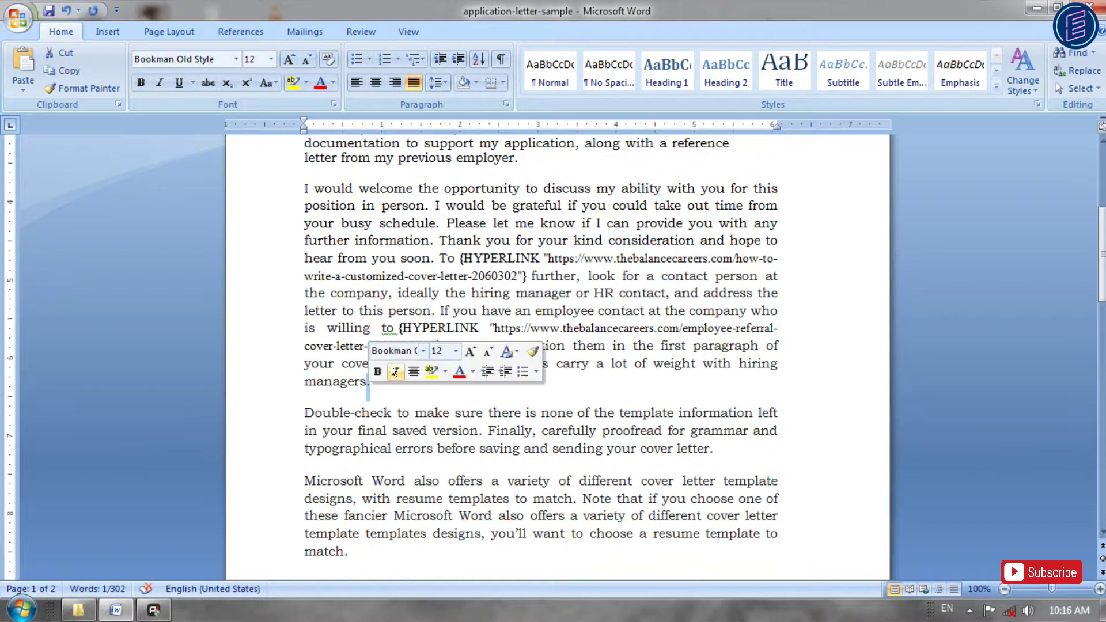
pyautogui.click(367, 392)
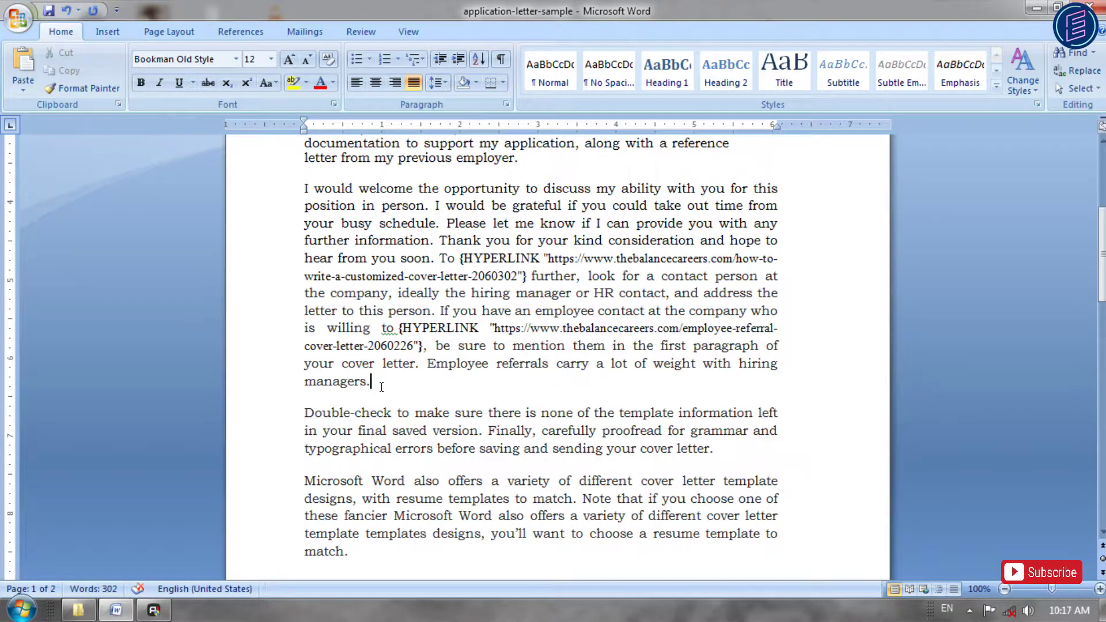
pyautogui.click(438, 79)
pyautogui.click(470, 102)
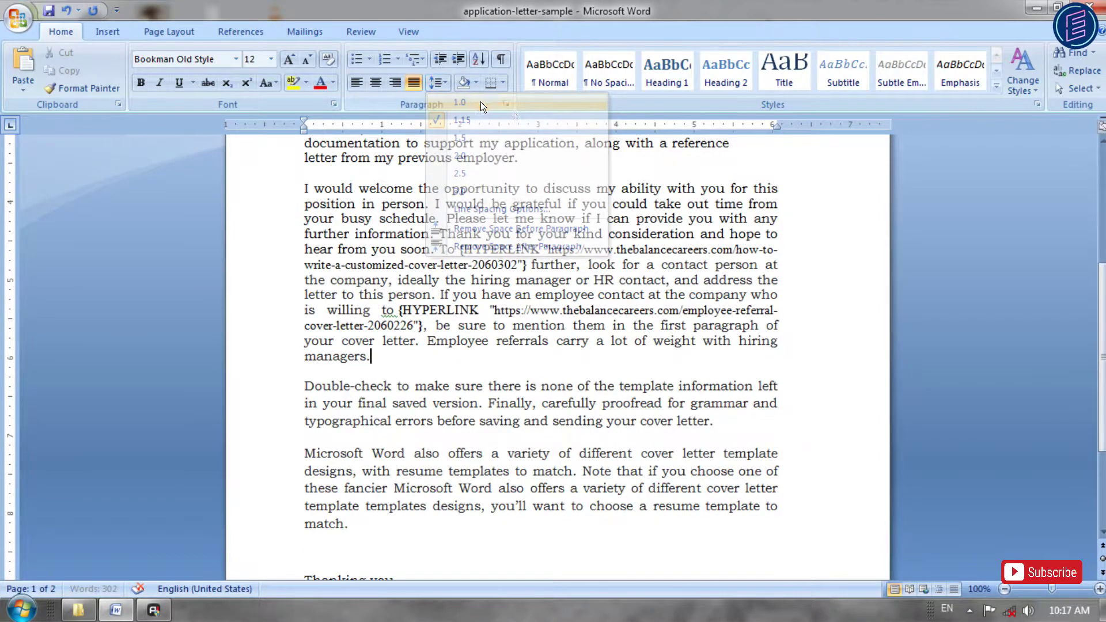
pyautogui.scroll(-4, 421, 425)
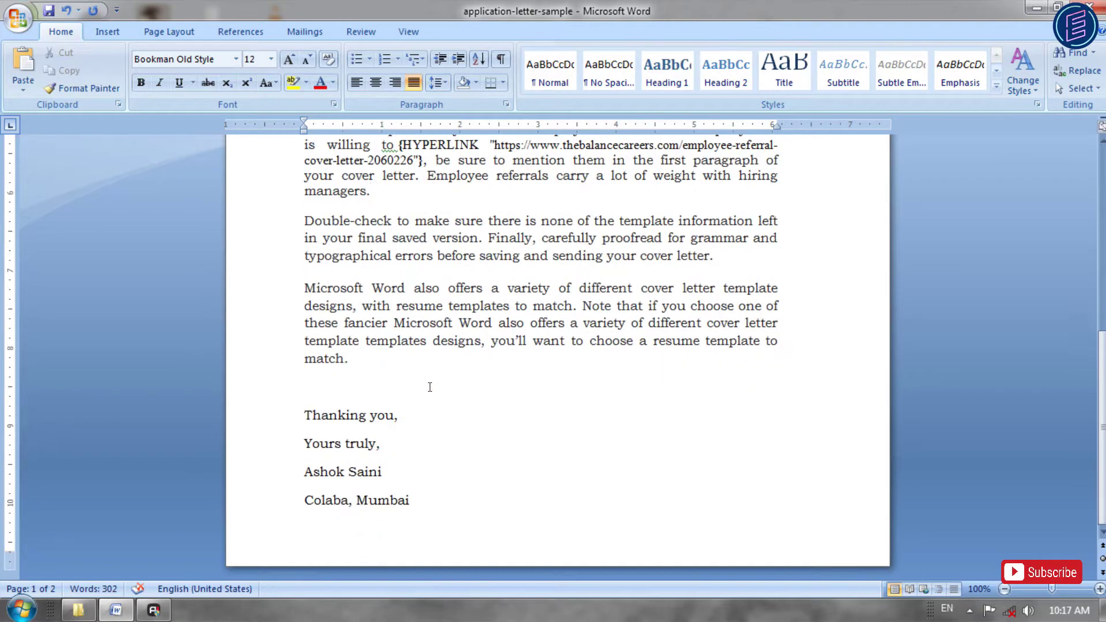
pyautogui.click(352, 383)
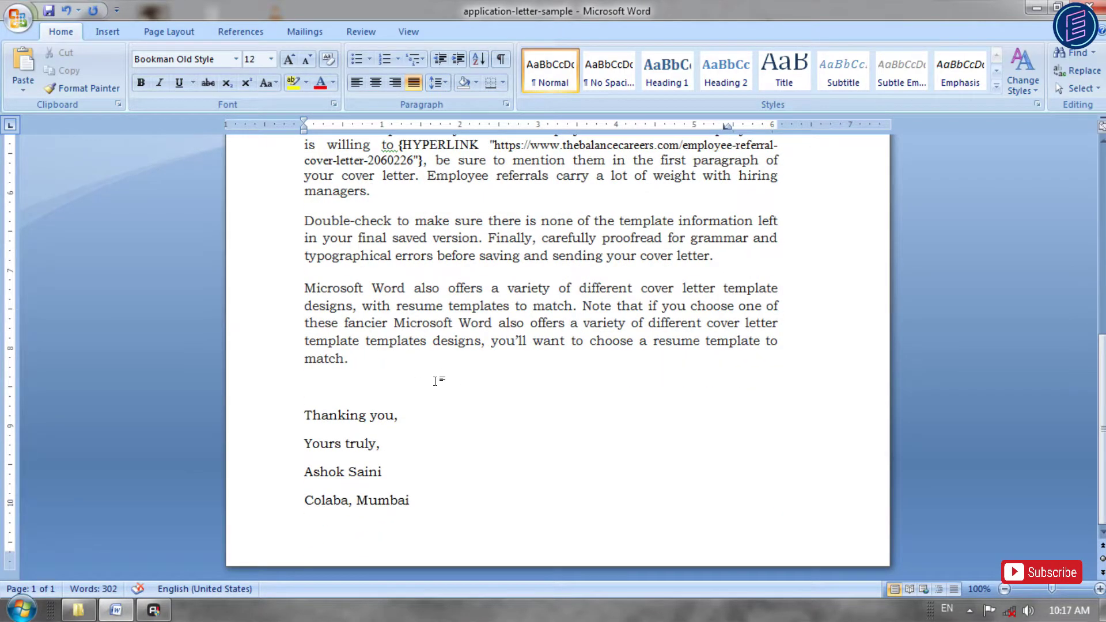
# Step: Delete the empty line above 'Thanking you,' and remove the space after the four closing lines
pyautogui.press('Delete')
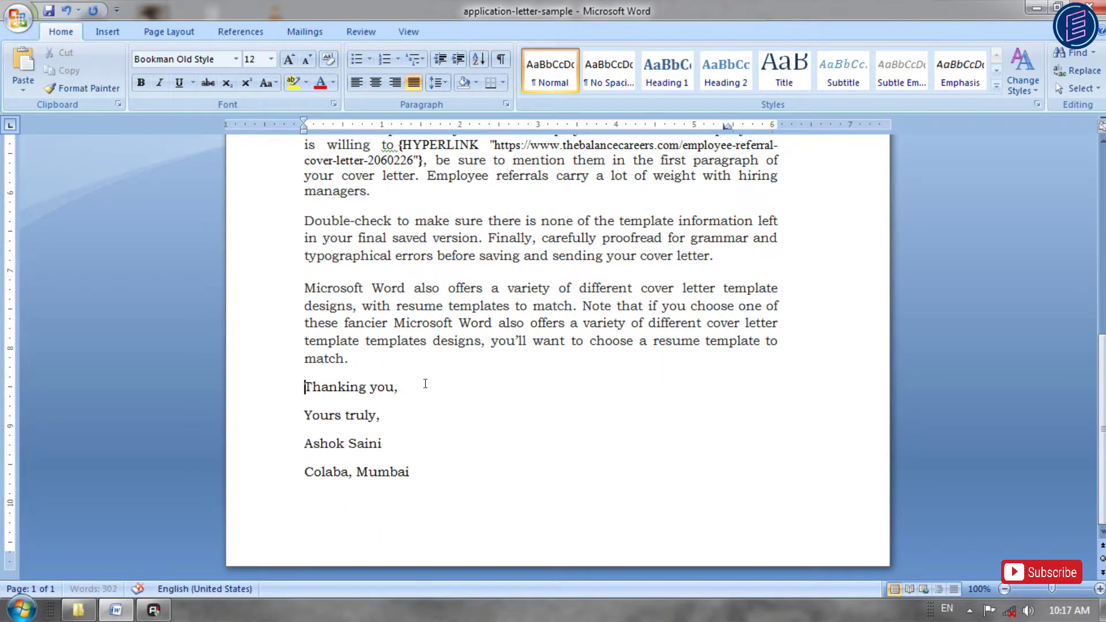
pyautogui.moveTo(301, 387); pyautogui.dragTo(410, 475)
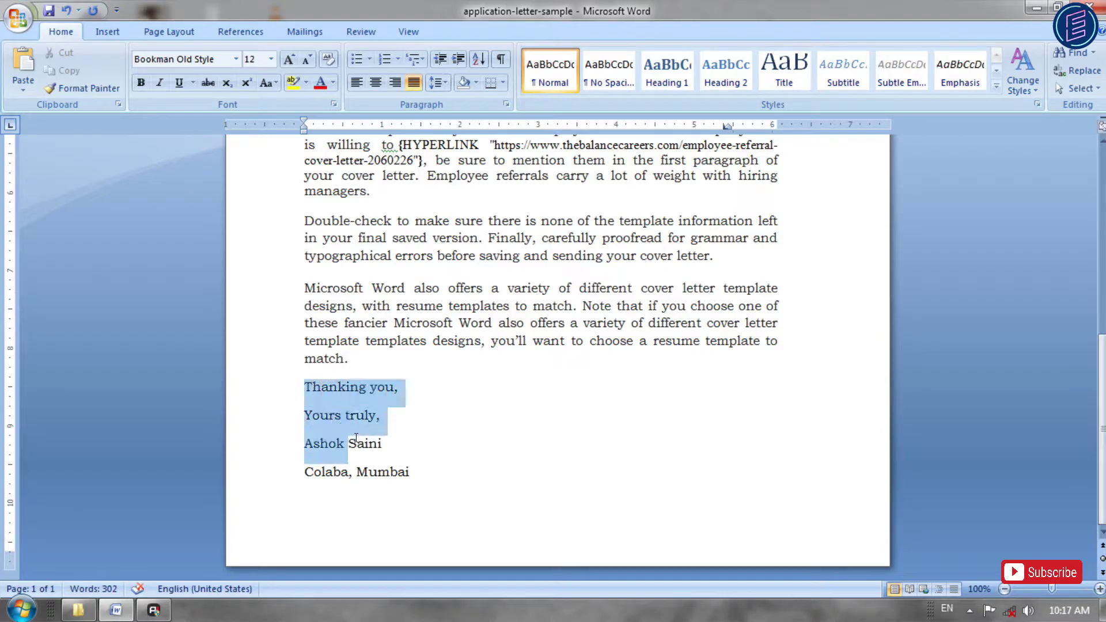
pyautogui.click(439, 84)
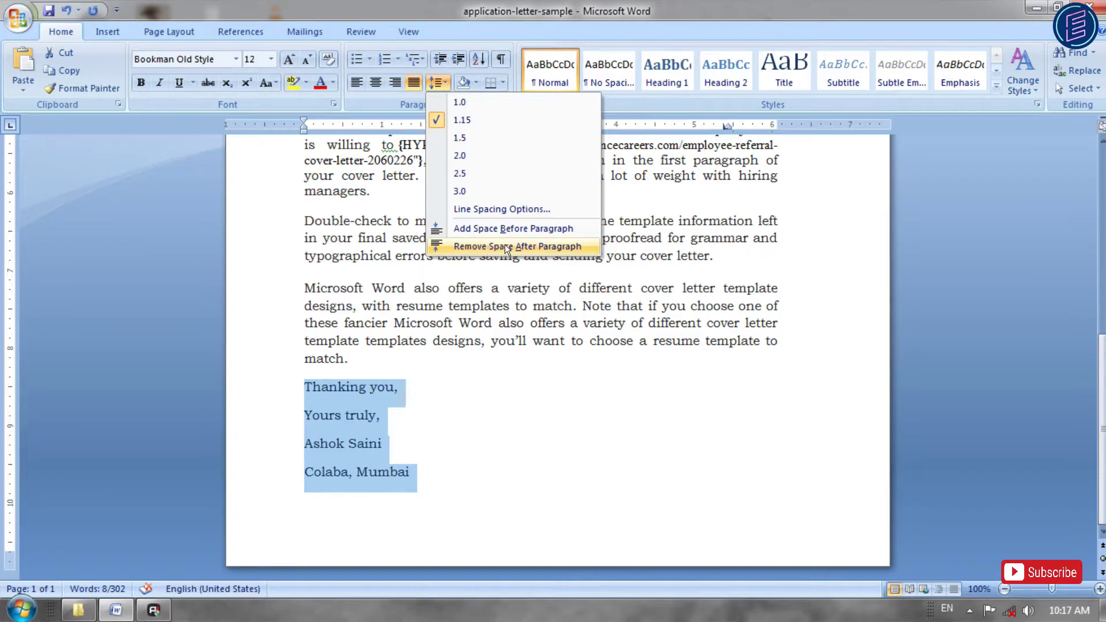
pyautogui.click(546, 246)
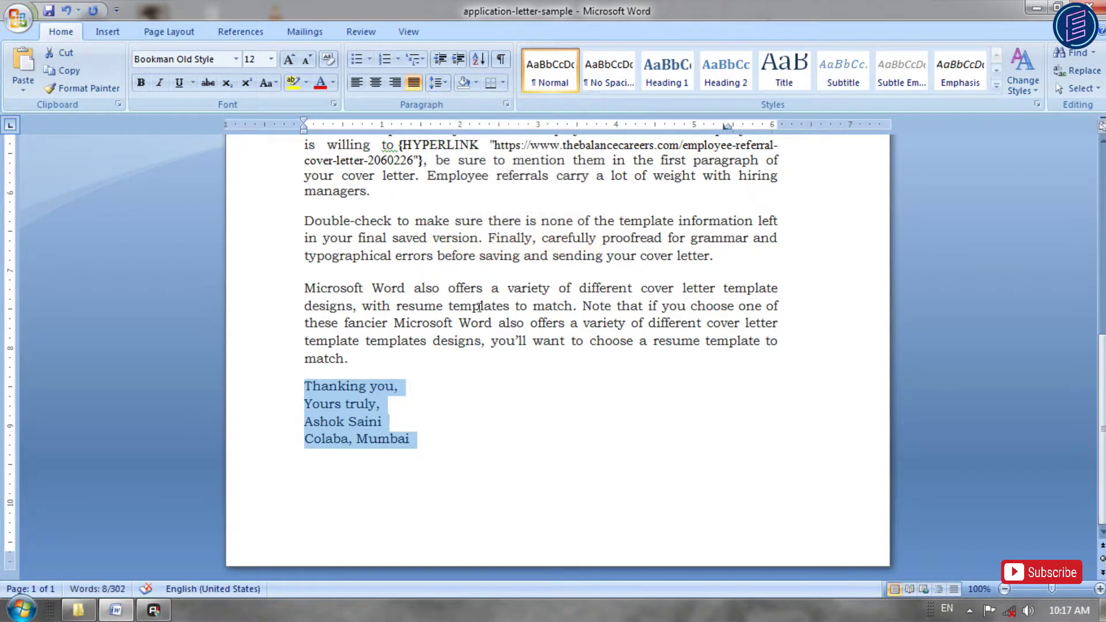
pyautogui.click(400, 392)
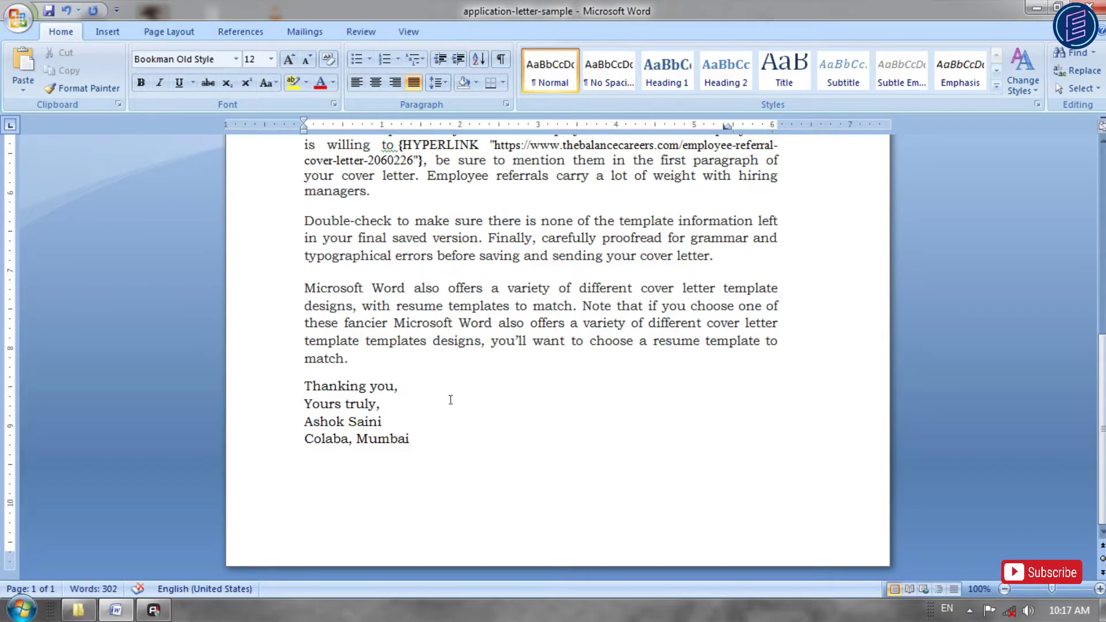
# Step: Reselect and check the closing lines from 'Yours truly,' down to the empty last line
pyautogui.click(278, 483)
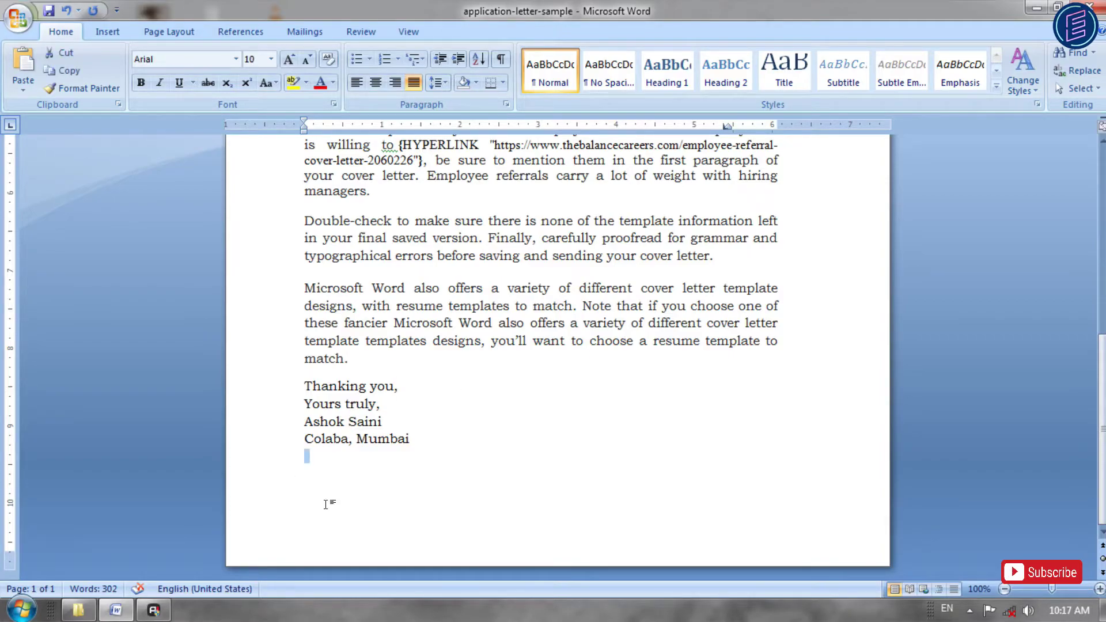
pyautogui.click(520, 483)
pyautogui.moveTo(301, 399); pyautogui.dragTo(362, 485)
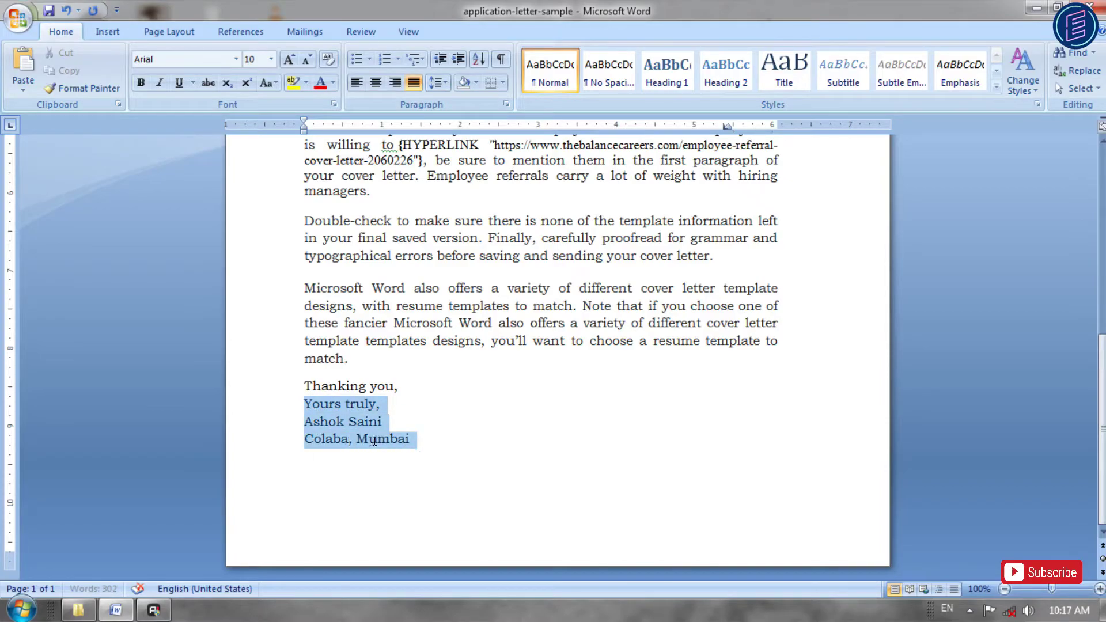
pyautogui.click(362, 485)
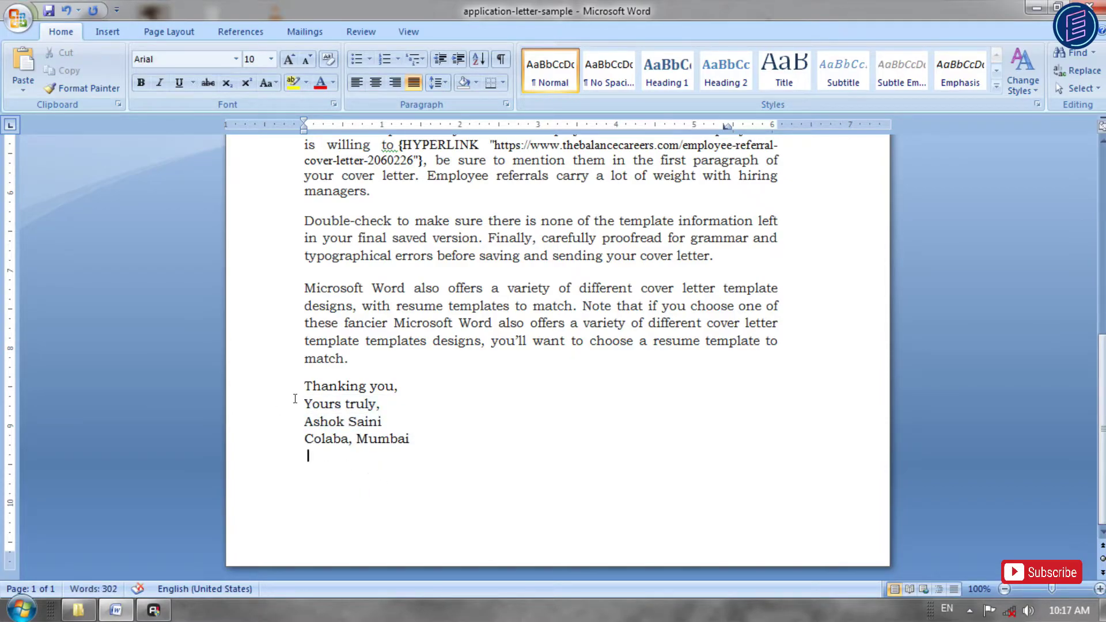
pyautogui.moveTo(304, 403); pyautogui.dragTo(313, 422)
# Step: Copy the 'these fancier Microsoft Word…match.' text and paste it on the empty line below the closing
pyautogui.moveTo(305, 323); pyautogui.dragTo(339, 359)
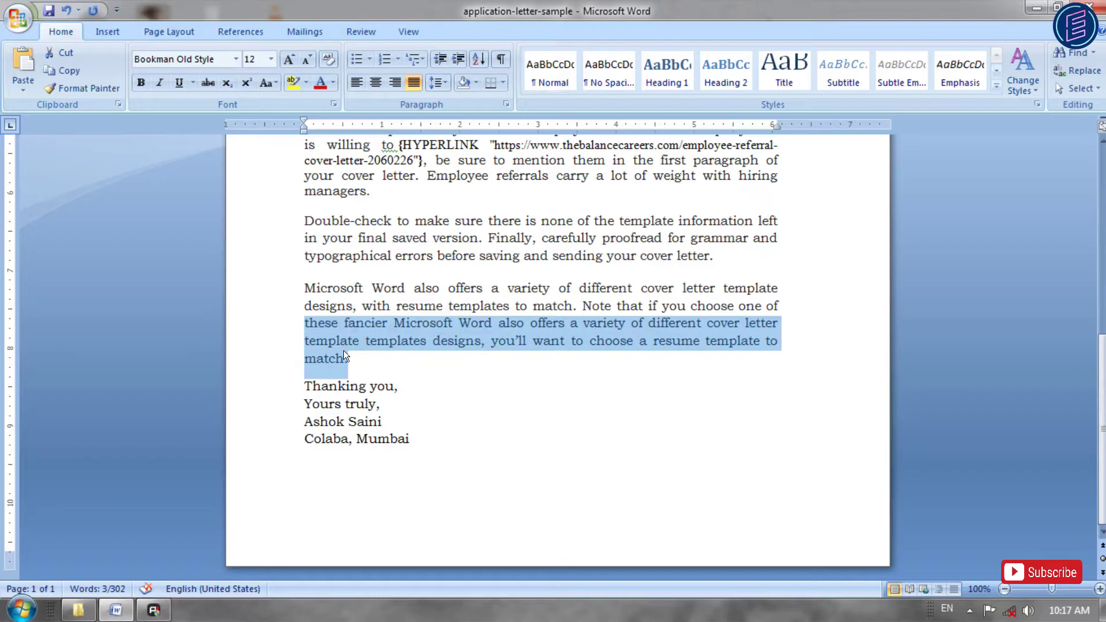
pyautogui.hotkey('ctrl', 'c')
pyautogui.click(320, 464)
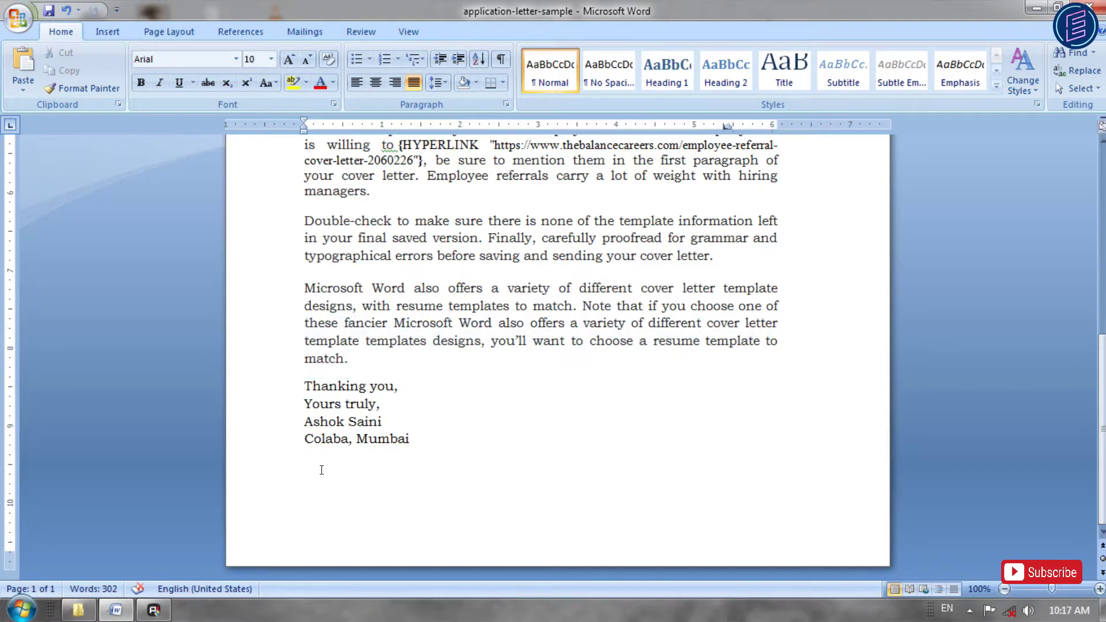
pyautogui.hotkey('ctrl', 'v')
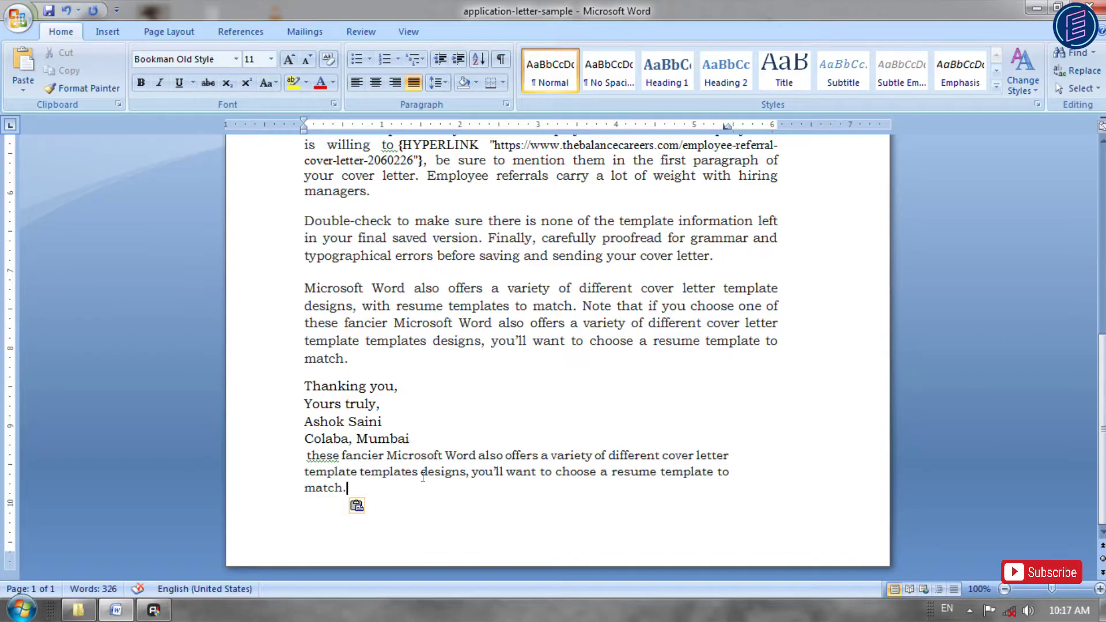
pyautogui.scroll(5, 431, 455)
pyautogui.scroll(3, 431, 456)
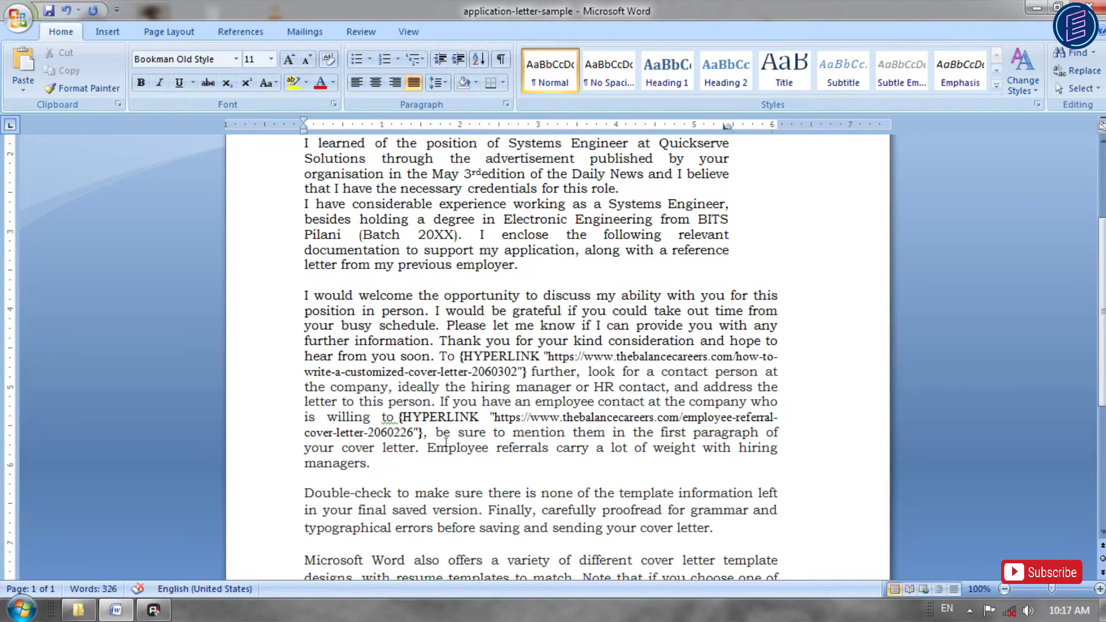
pyautogui.scroll(2, 419, 431)
pyautogui.scroll(1, 419, 431)
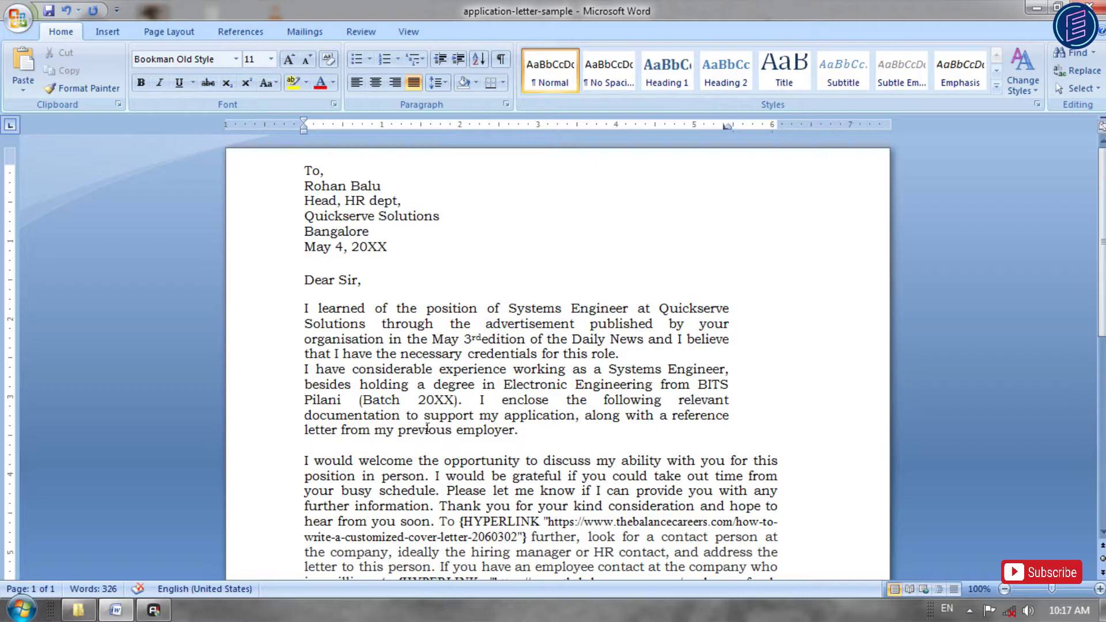
pyautogui.scroll(-1, 429, 390)
pyautogui.scroll(-4, 403, 409)
pyautogui.scroll(-3, 395, 401)
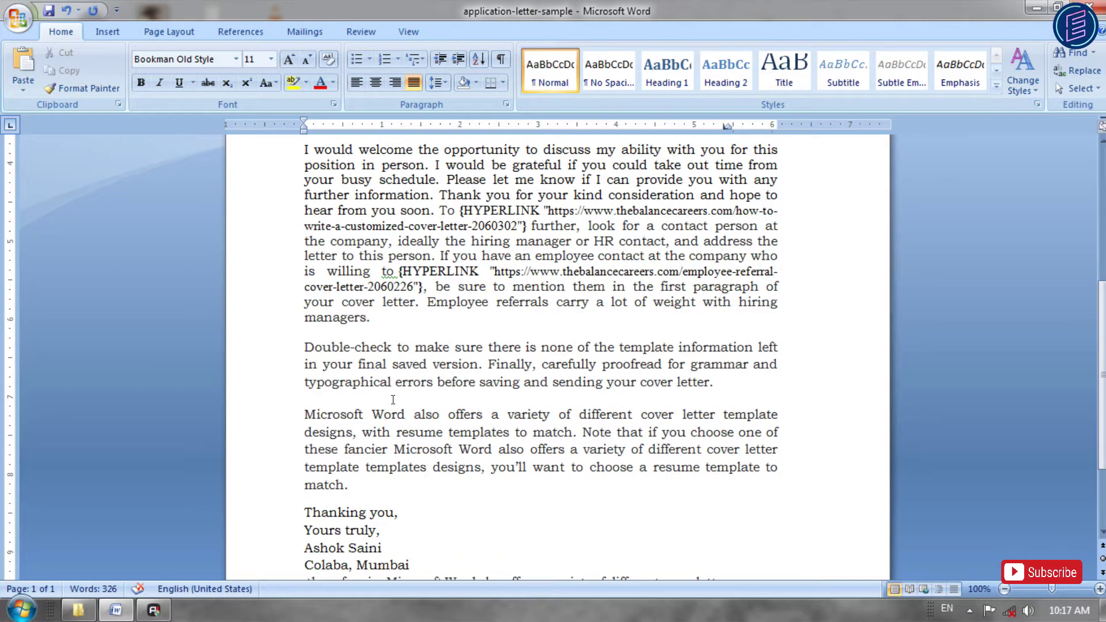
pyautogui.scroll(-2, 395, 401)
pyautogui.scroll(-1, 400, 400)
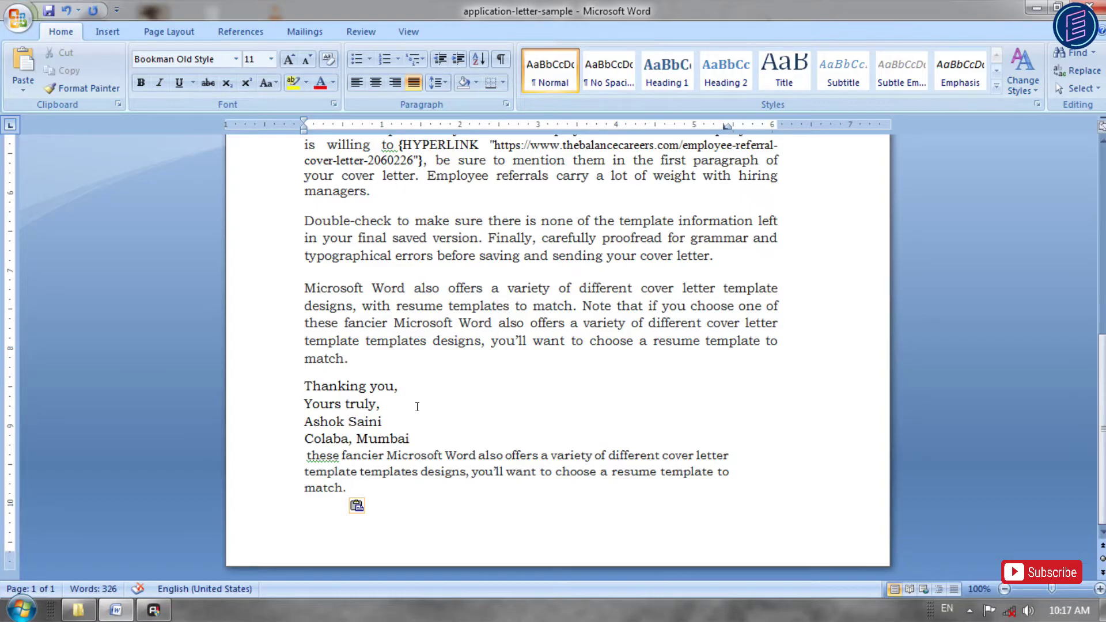
pyautogui.scroll(7, 357, 398)
pyautogui.scroll(1, 351, 388)
pyautogui.scroll(2, 348, 381)
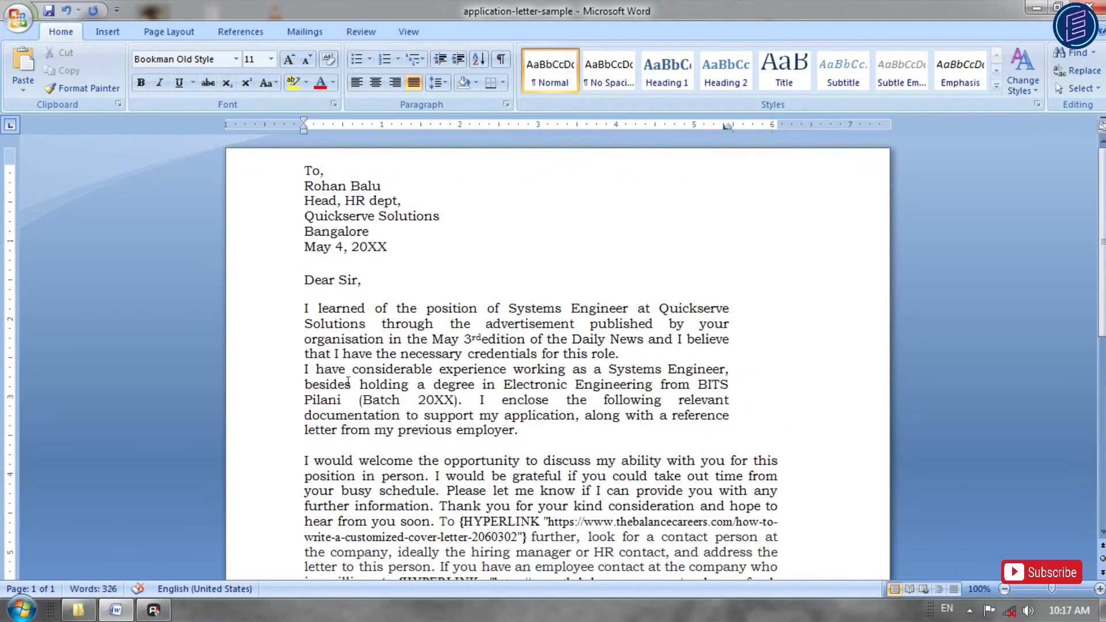
pyautogui.click(349, 369)
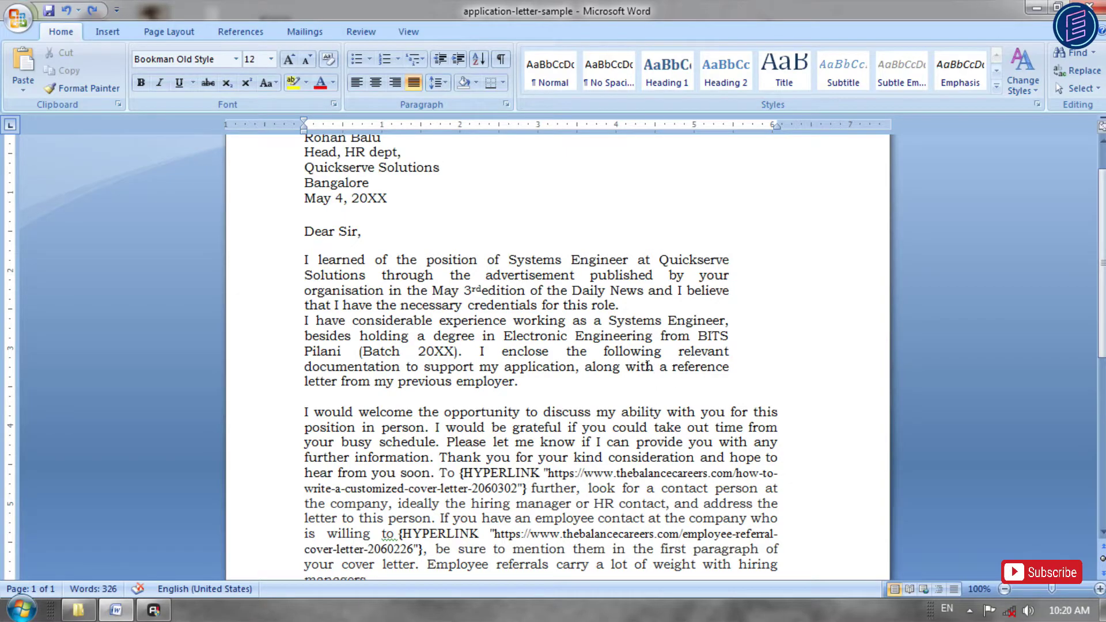
pyautogui.scroll(-3, 639, 369)
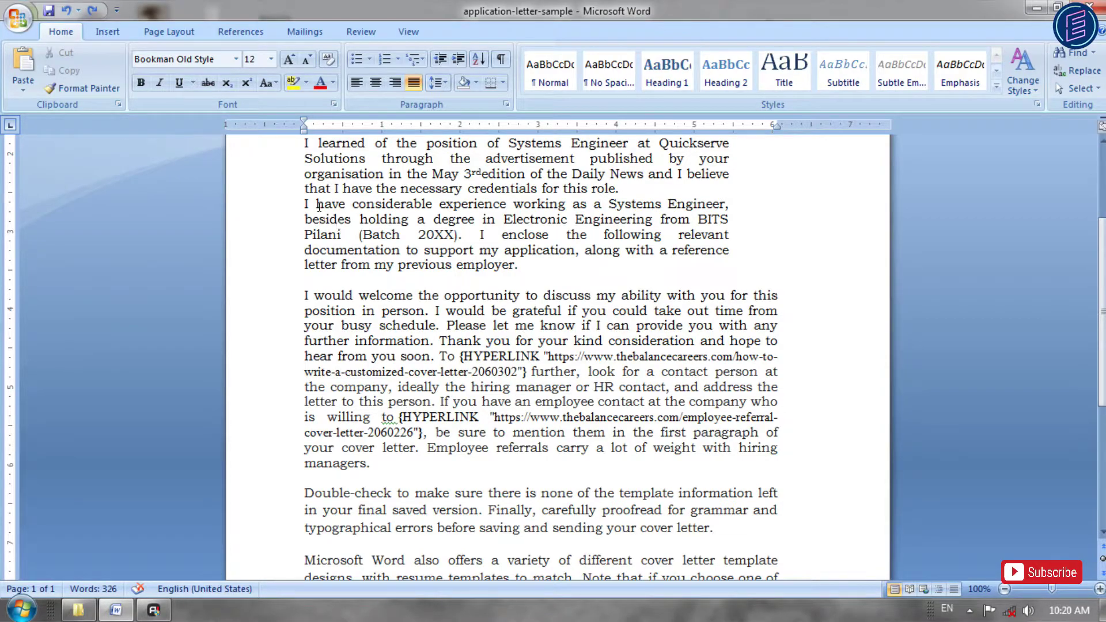
pyautogui.moveTo(316, 203); pyautogui.dragTo(345, 203)
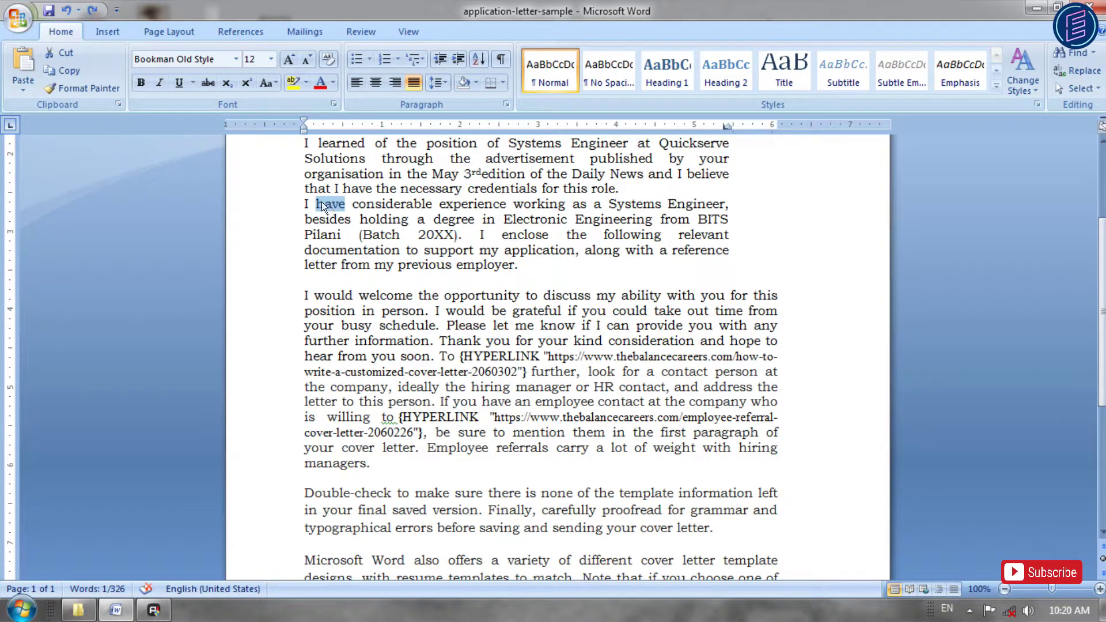
pyautogui.moveTo(343, 186); pyautogui.dragTo(380, 188)
pyautogui.moveTo(317, 203); pyautogui.dragTo(358, 205)
pyautogui.moveTo(482, 402); pyautogui.dragTo(513, 401)
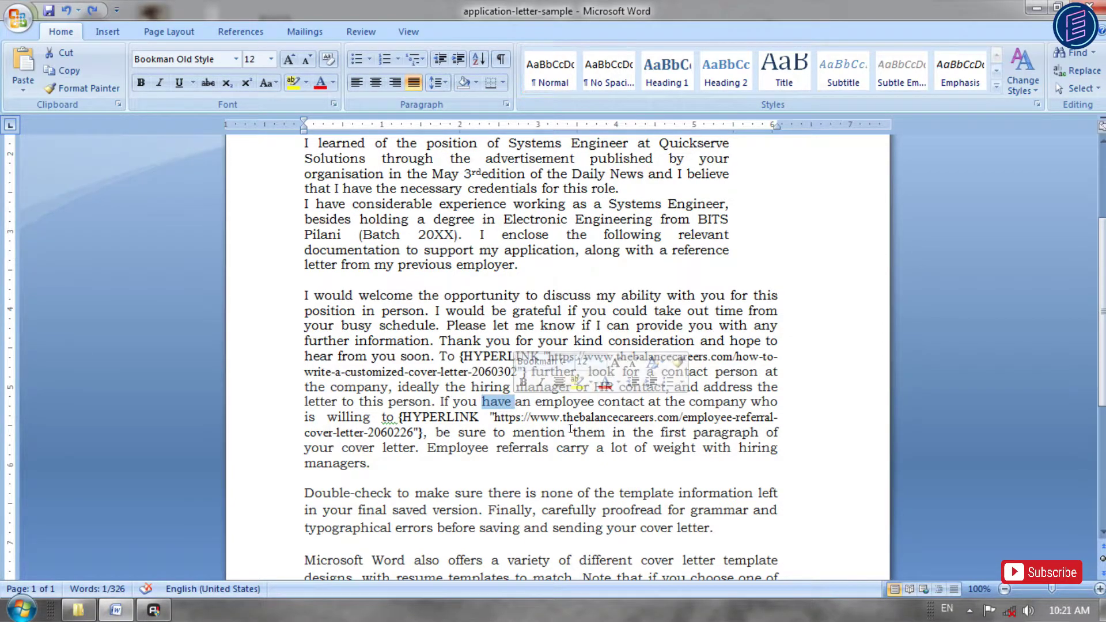
pyautogui.click(512, 385)
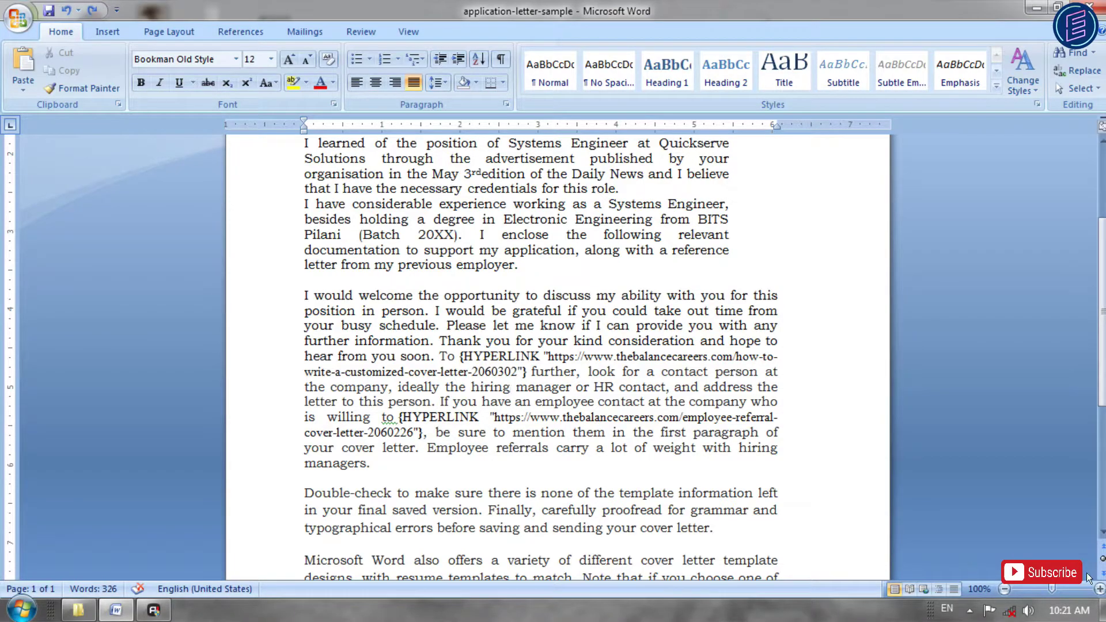
pyautogui.click(1100, 588)
pyautogui.scroll(1, 604, 439)
pyautogui.scroll(1, 604, 439)
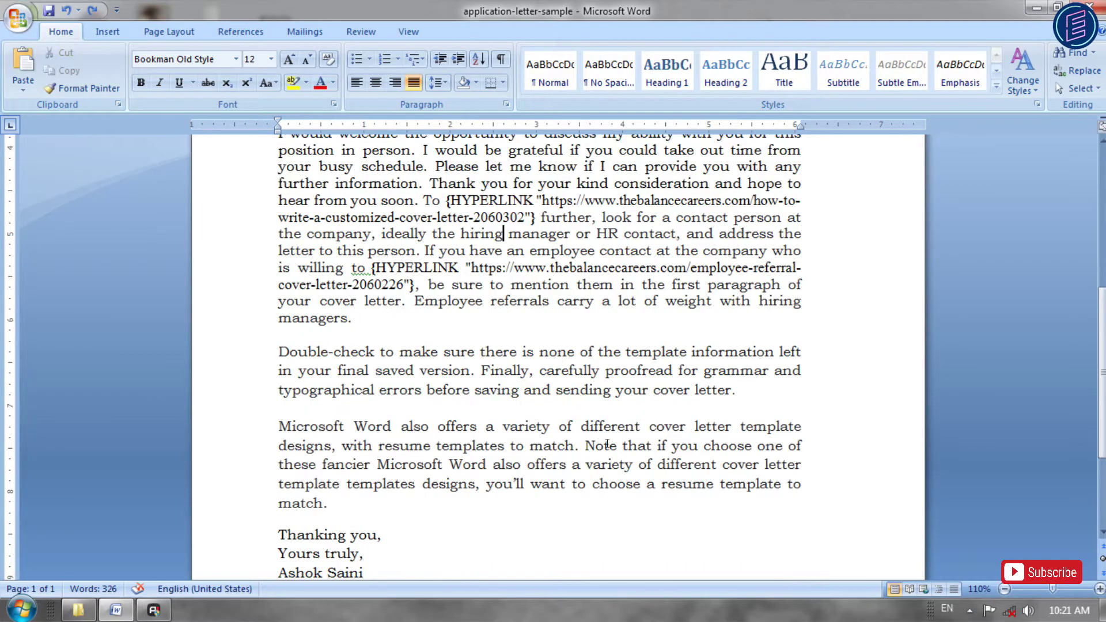
pyautogui.scroll(1, 603, 439)
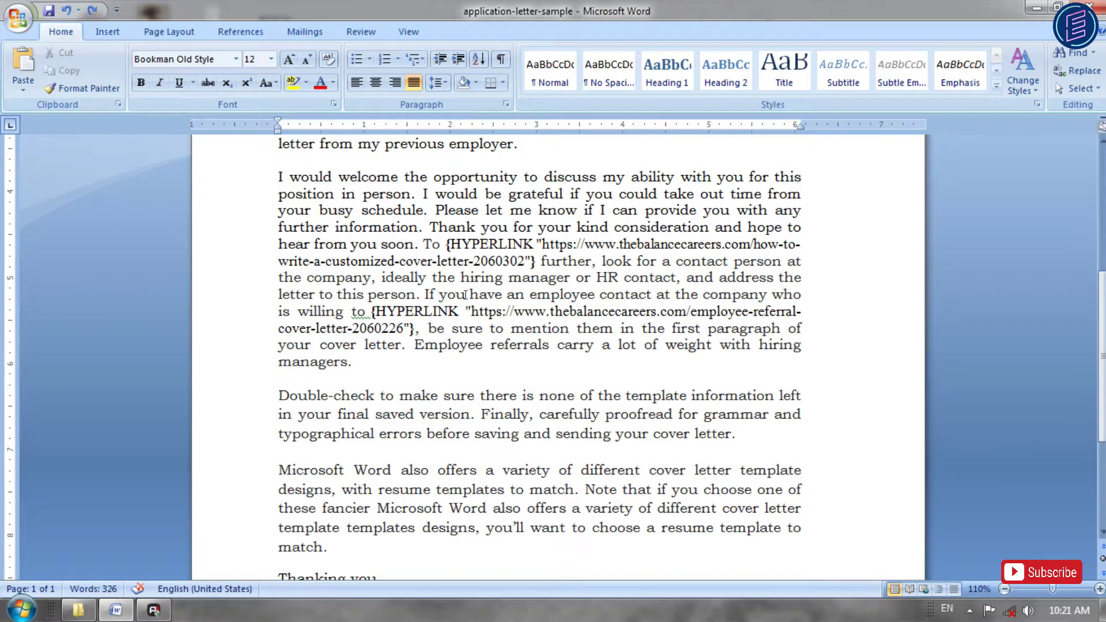
pyautogui.moveTo(506, 294); pyautogui.dragTo(467, 288)
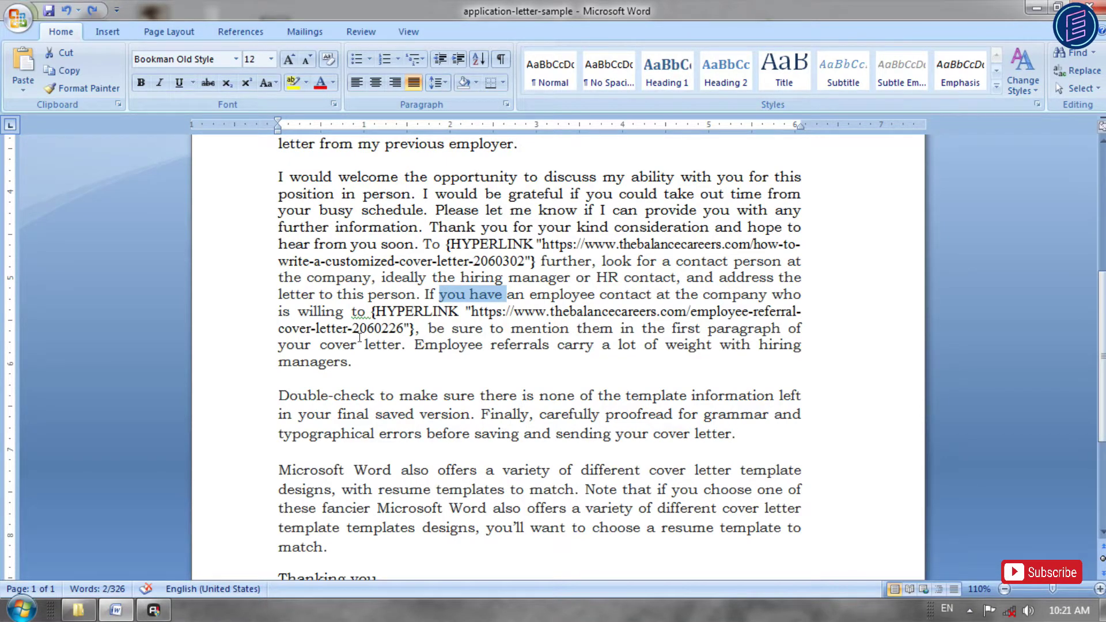
# Step: Step through each 'have' with Find Next across the whole document, then move to the Replace tab
pyautogui.hotkey('ctrl', 'f')
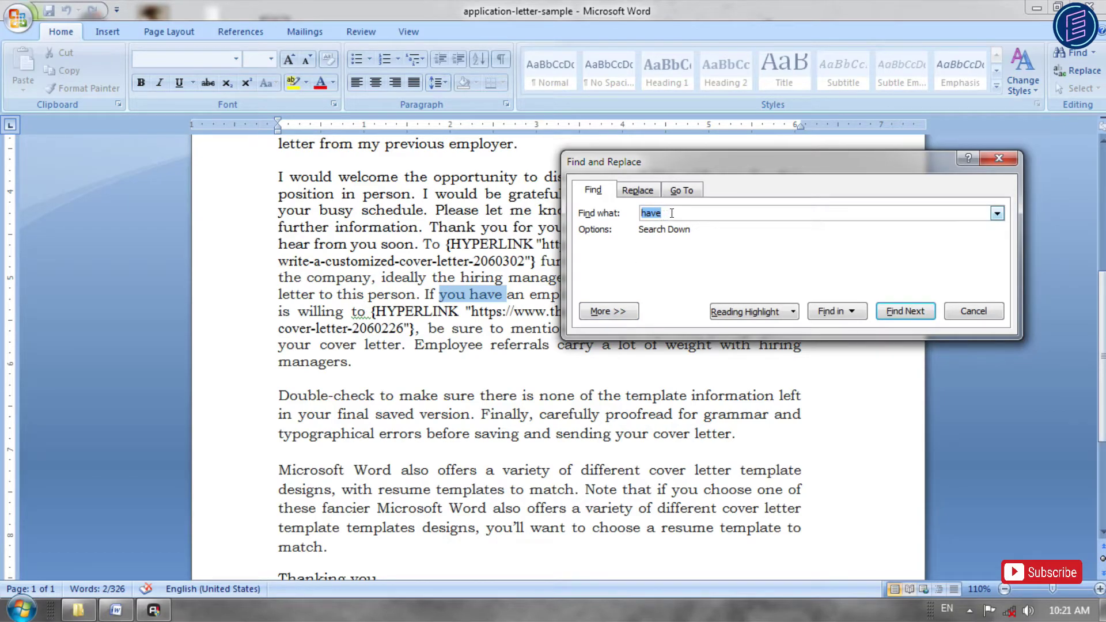
pyautogui.click(909, 311)
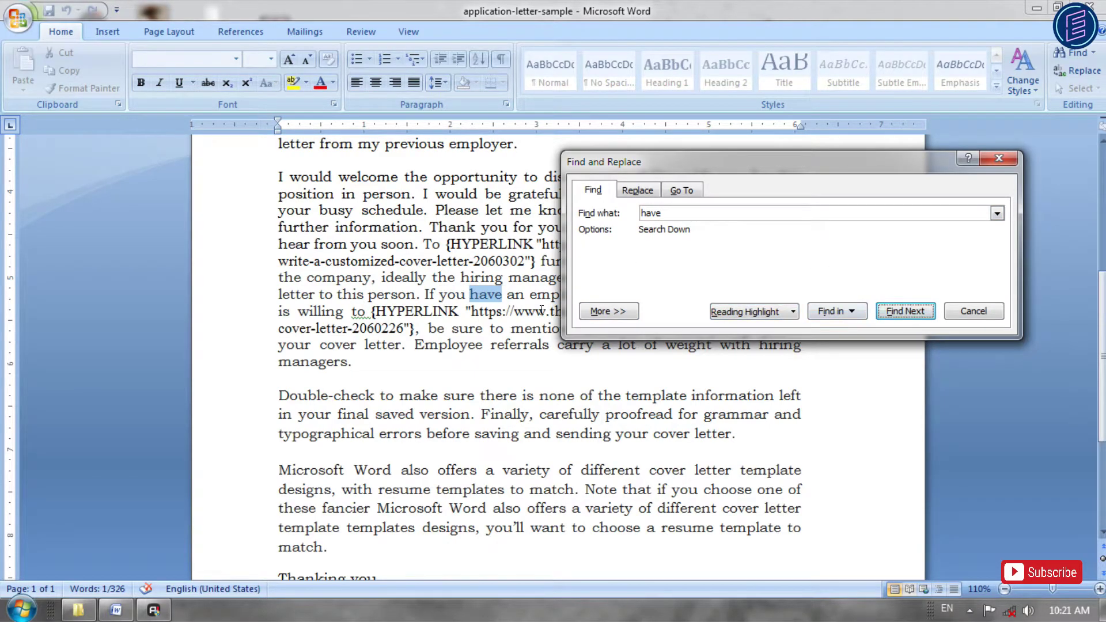
pyautogui.click(897, 310)
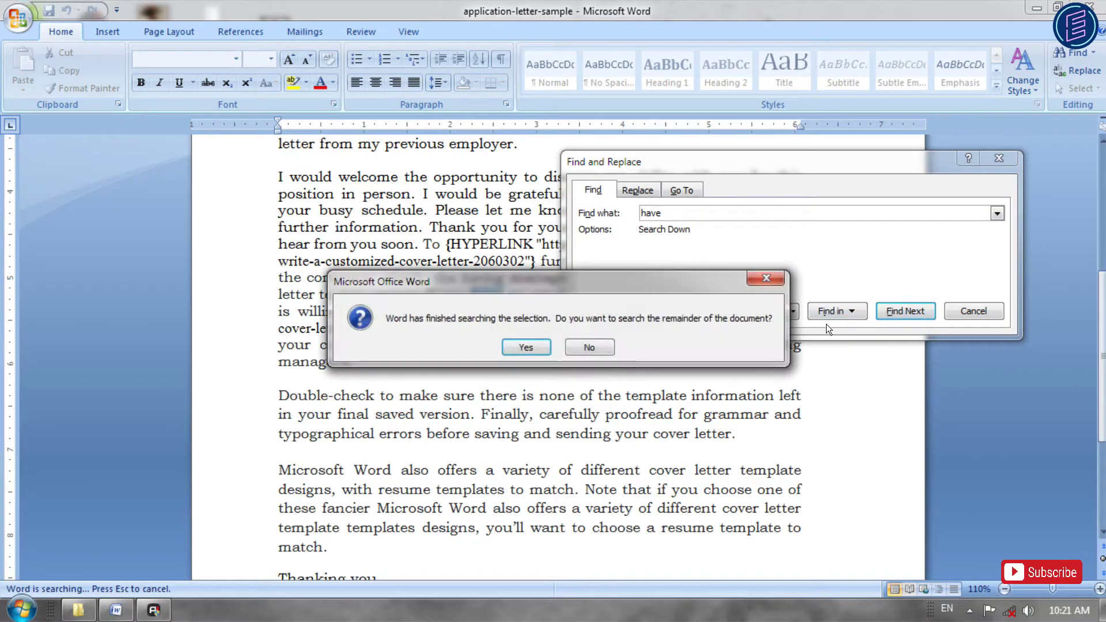
pyautogui.click(538, 349)
pyautogui.click(520, 345)
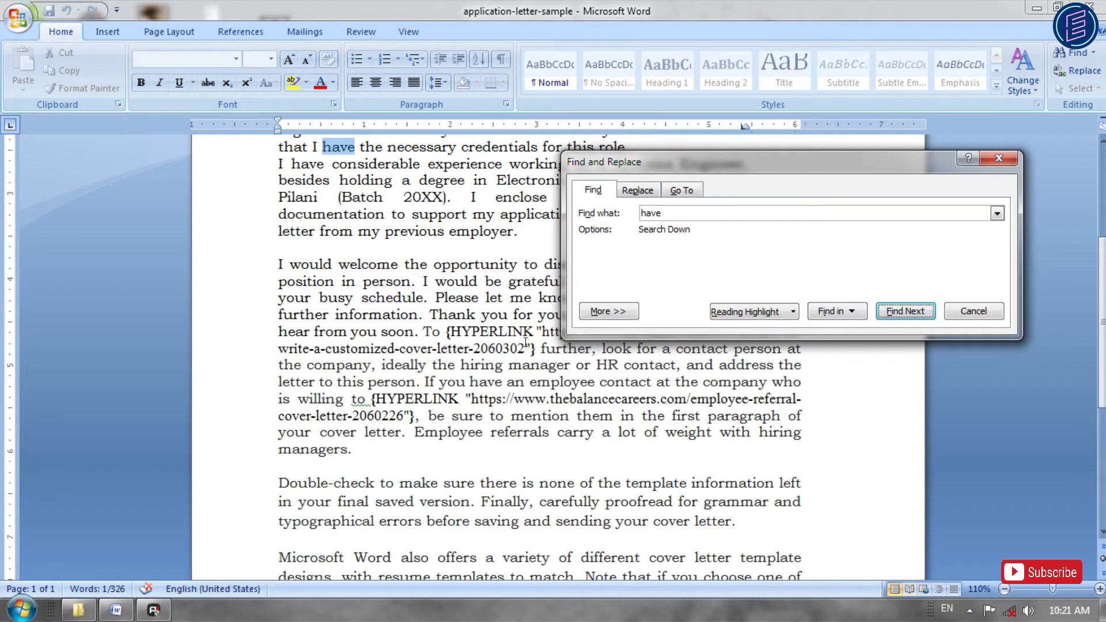
pyautogui.click(911, 312)
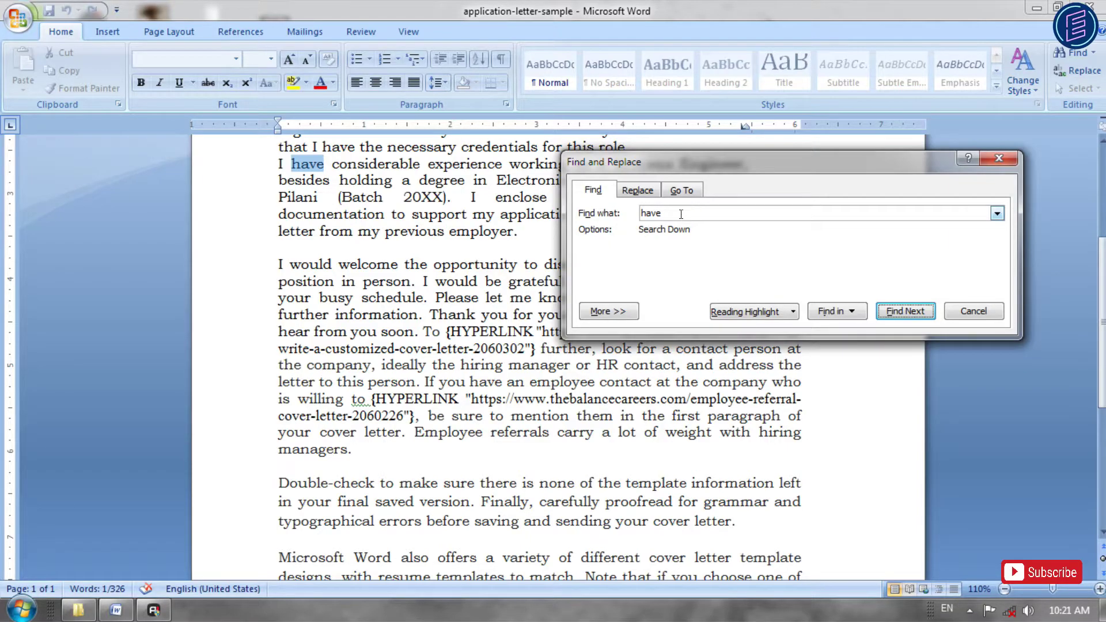
pyautogui.click(666, 213)
pyautogui.click(630, 189)
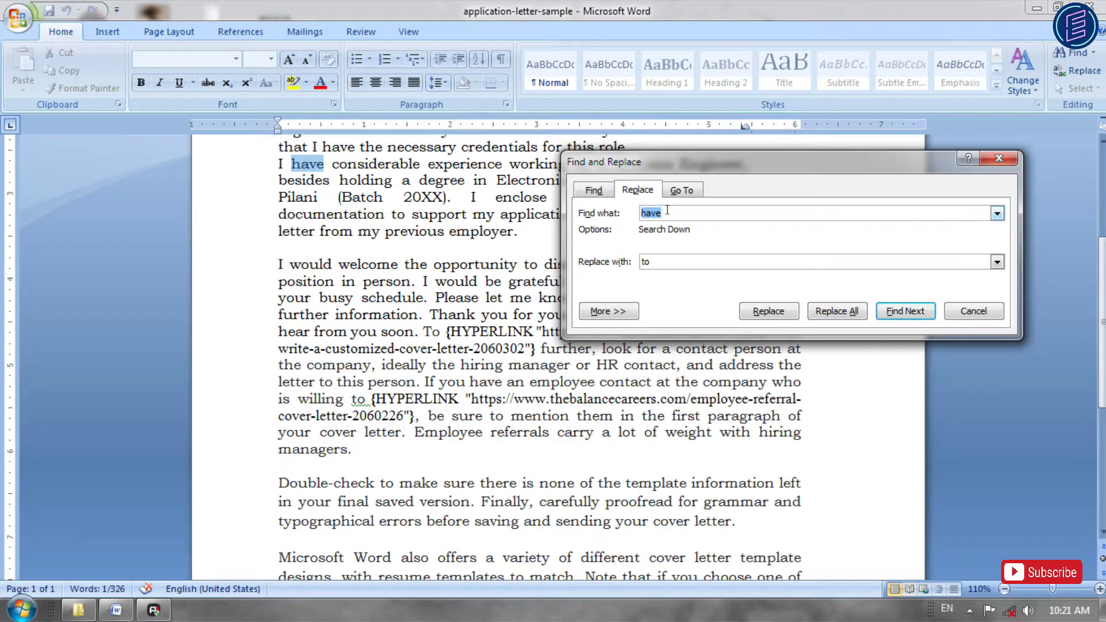
# Step: Change Replace with from 'to' to a person's first name and replace the found 'have'
pyautogui.click(651, 262)
pyautogui.moveTo(659, 262); pyautogui.dragTo(620, 263)
pyautogui.press('BackSpace')
pyautogui.write('san')
pyautogui.write('jeet')
pyautogui.click(766, 310)
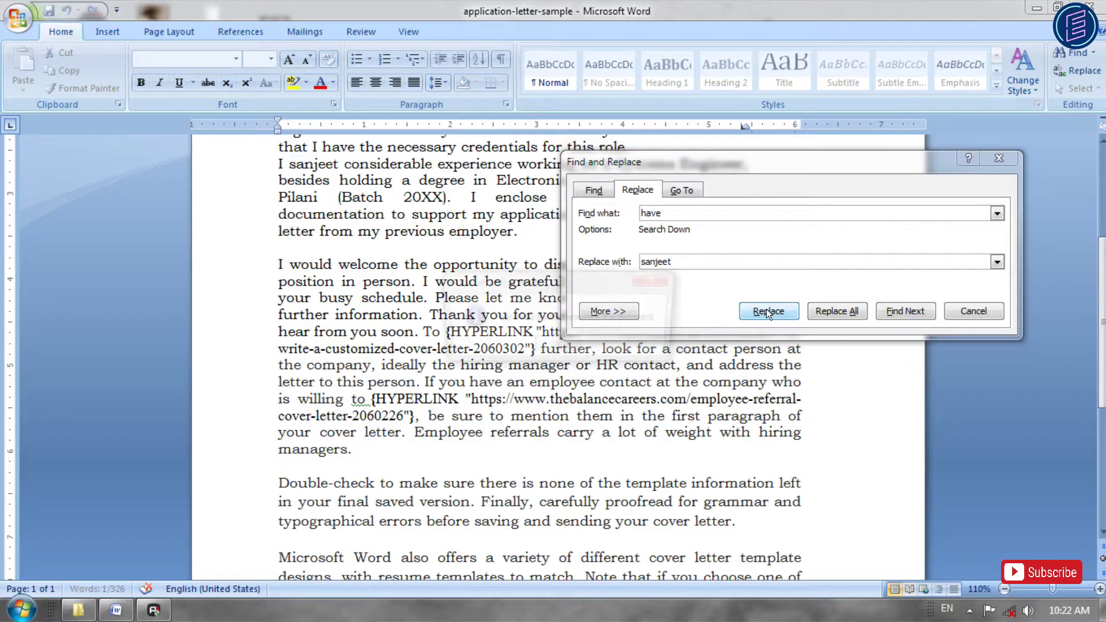
pyautogui.click(557, 346)
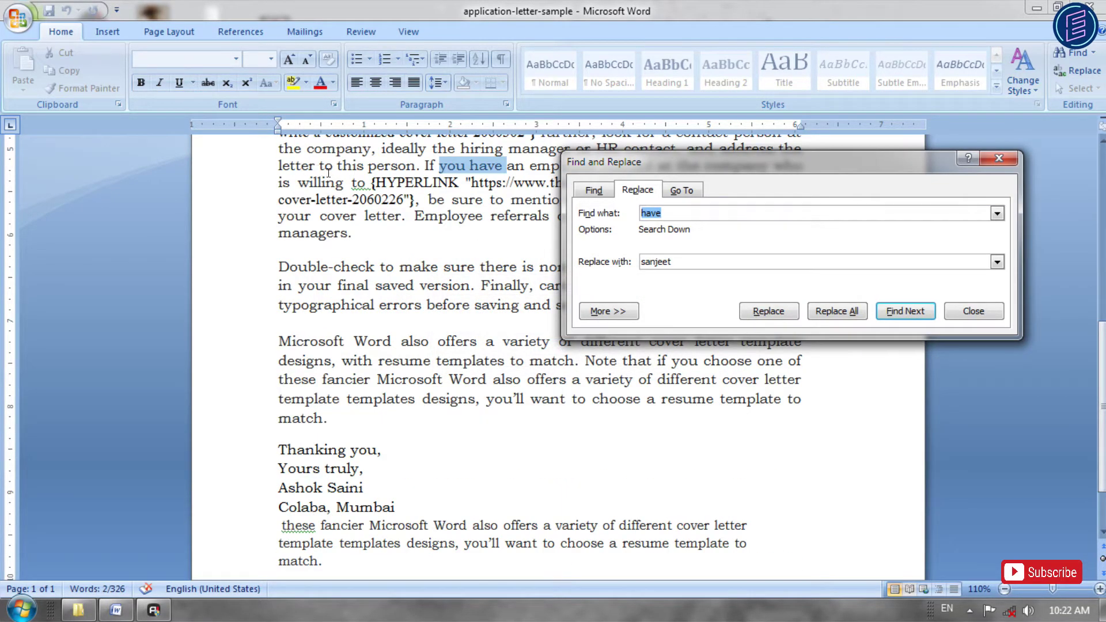
# Step: Check the inserted name in the first paragraph, then replace the next 'have' and use Replace All
pyautogui.scroll(2, 368, 248)
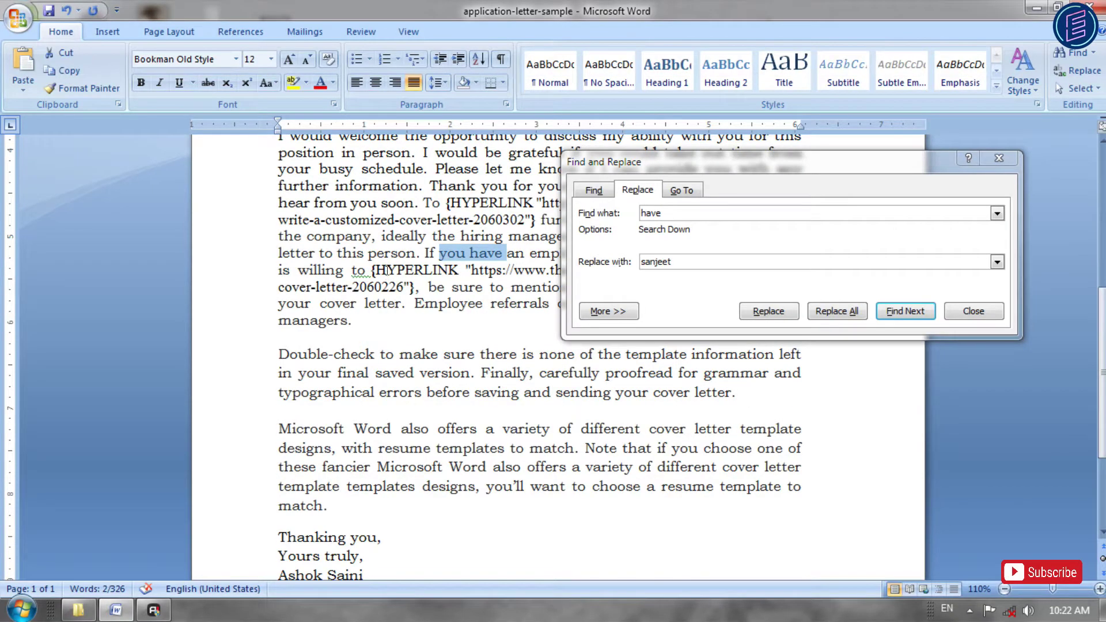
pyautogui.scroll(2, 387, 270)
pyautogui.scroll(2, 375, 268)
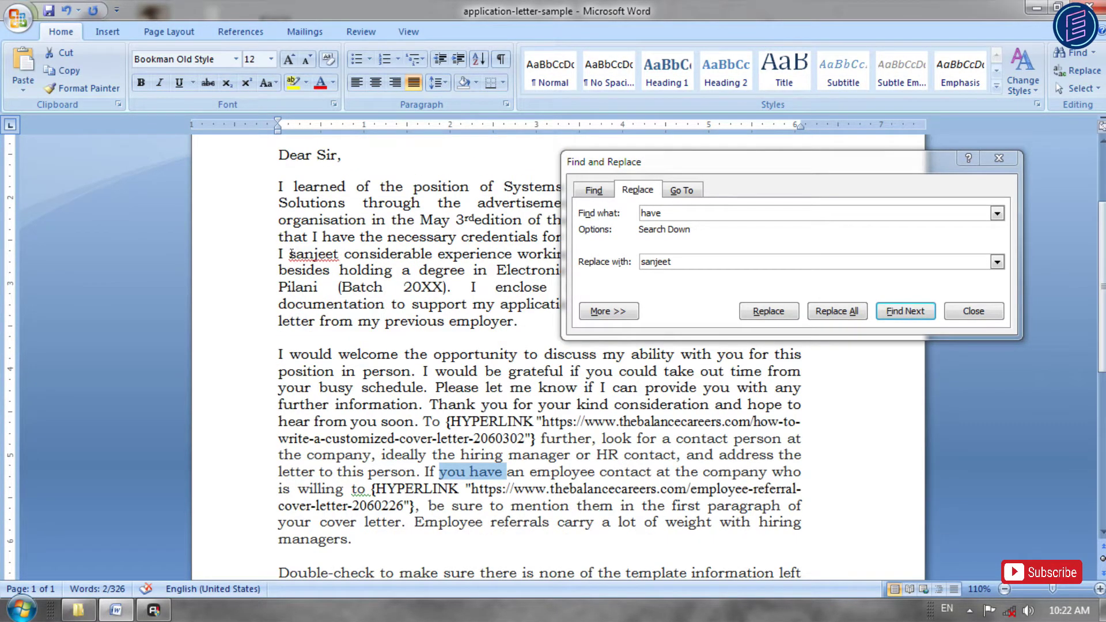
pyautogui.moveTo(289, 254); pyautogui.dragTo(339, 254)
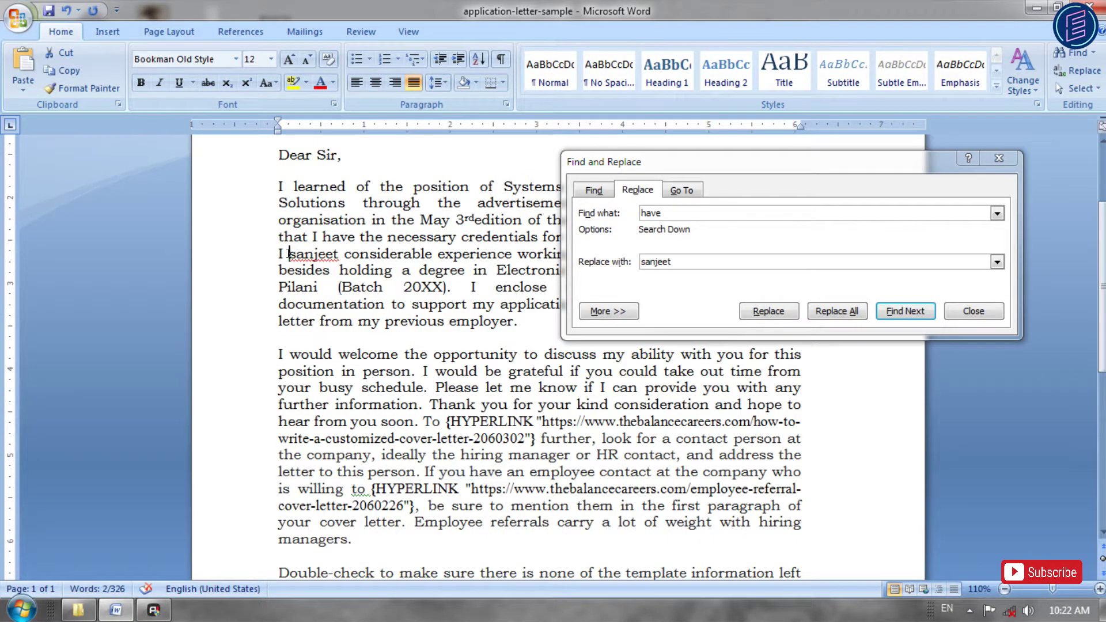
pyautogui.click(341, 288)
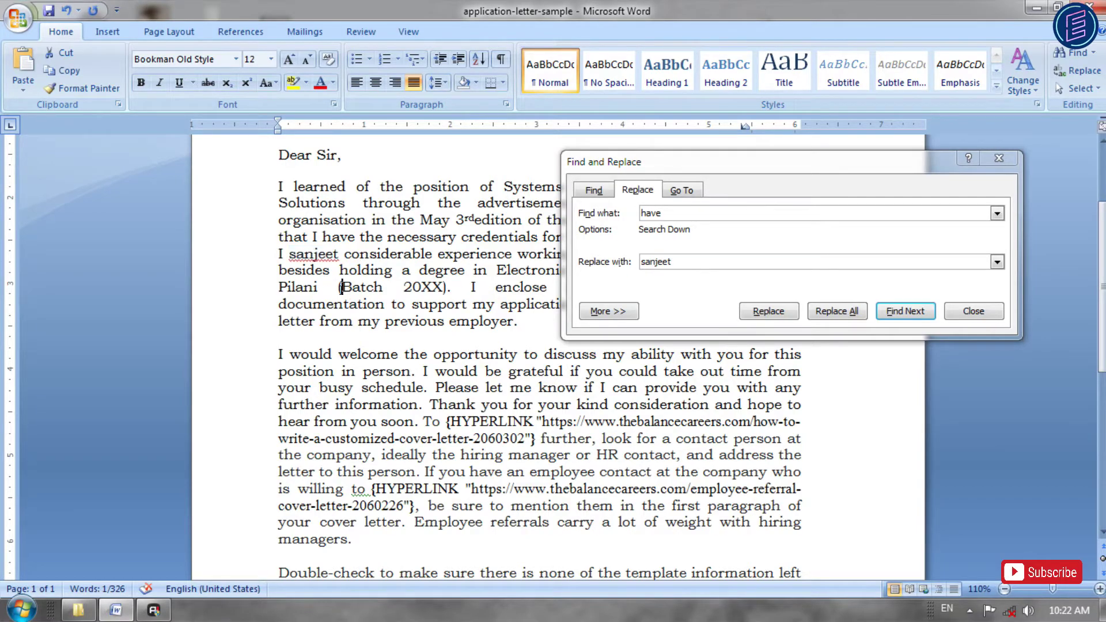
pyautogui.click(668, 212)
pyautogui.click(682, 259)
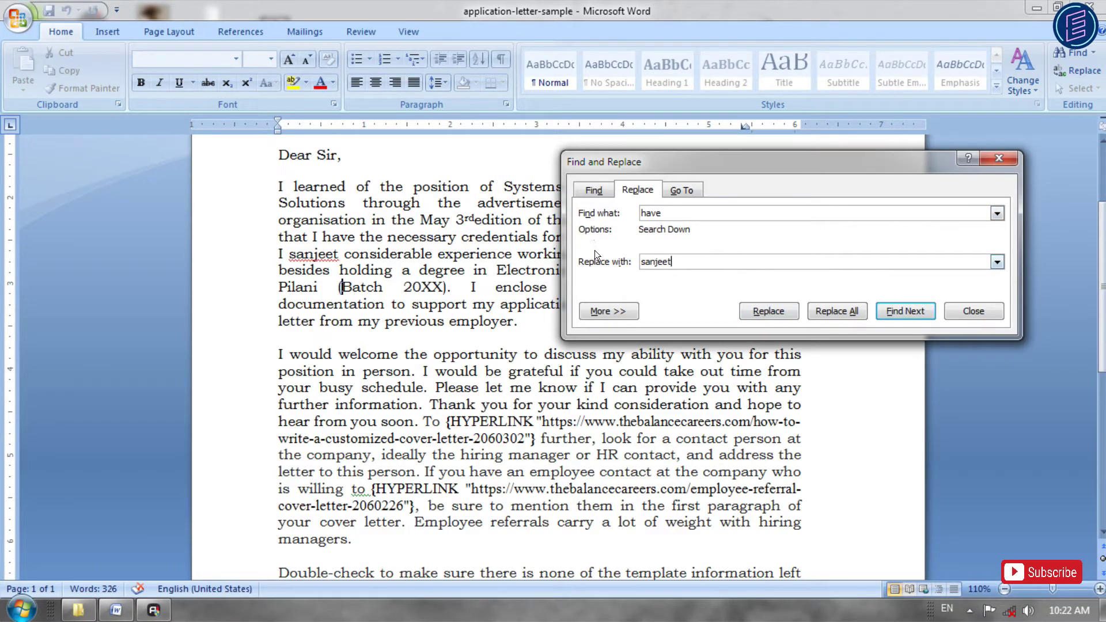
pyautogui.click(896, 311)
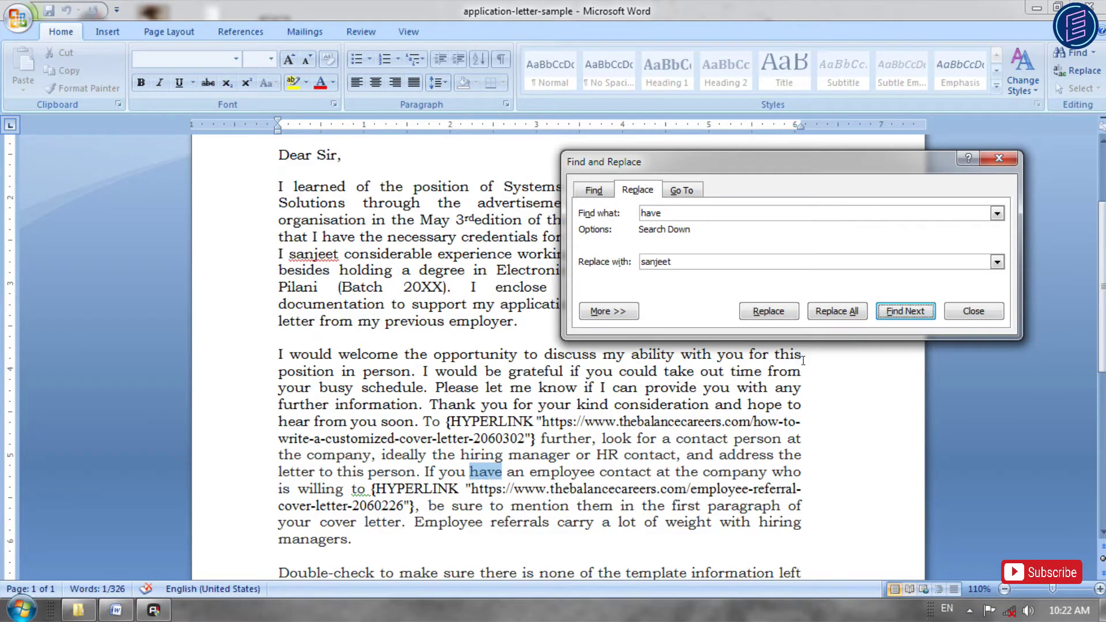
pyautogui.click(775, 313)
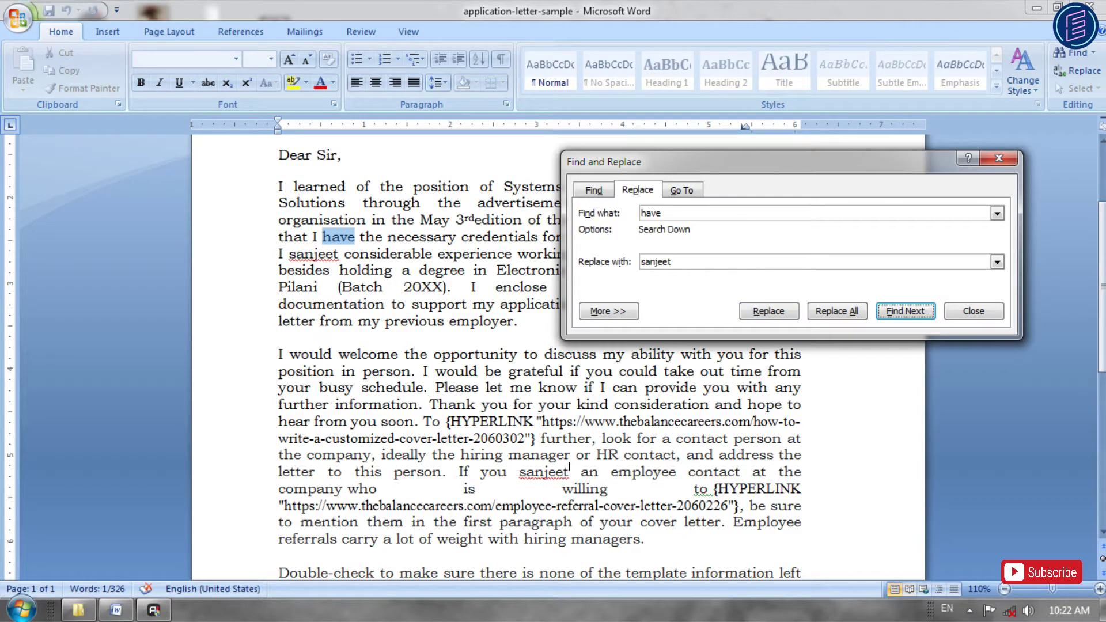
pyautogui.click(835, 311)
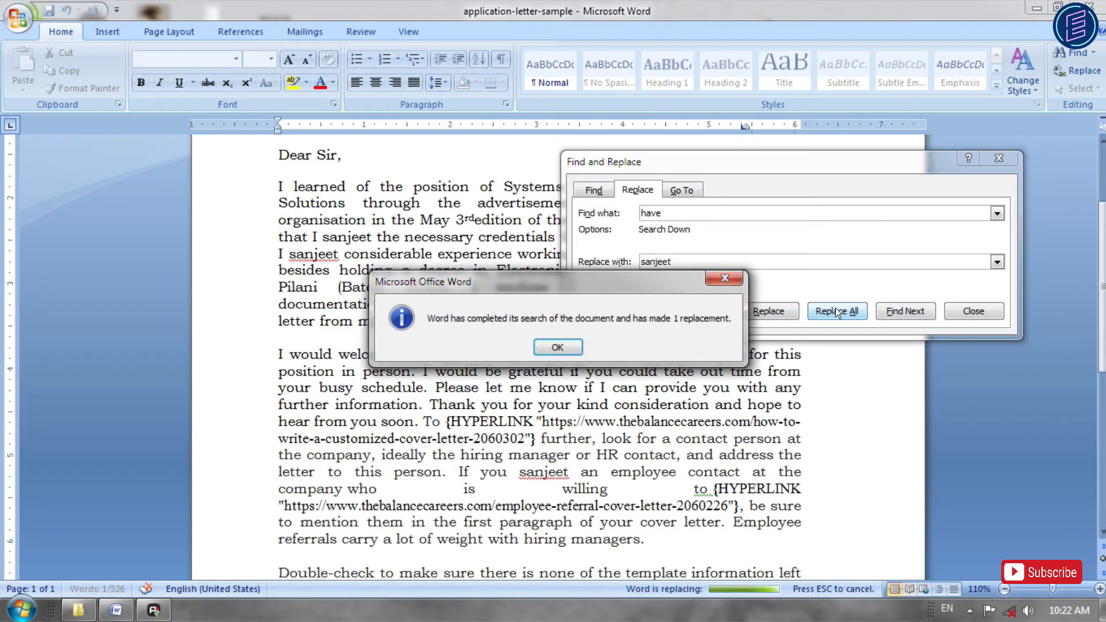
# Step: Close the '1 replacement' message and return the dialog to its Find tab with 'have' kept
pyautogui.click(559, 348)
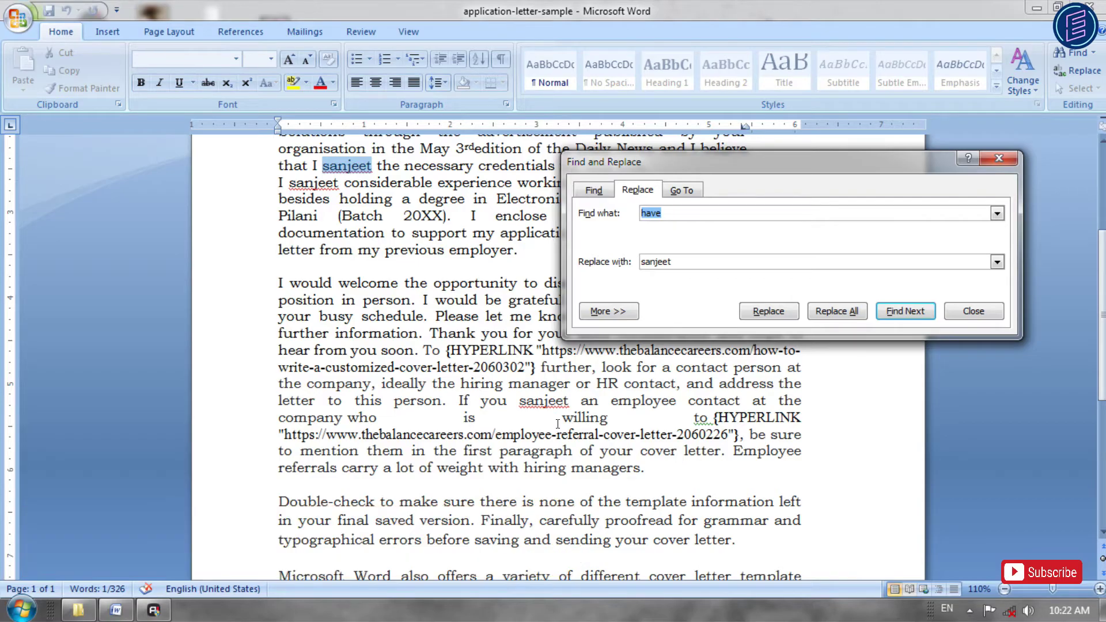
pyautogui.click(603, 190)
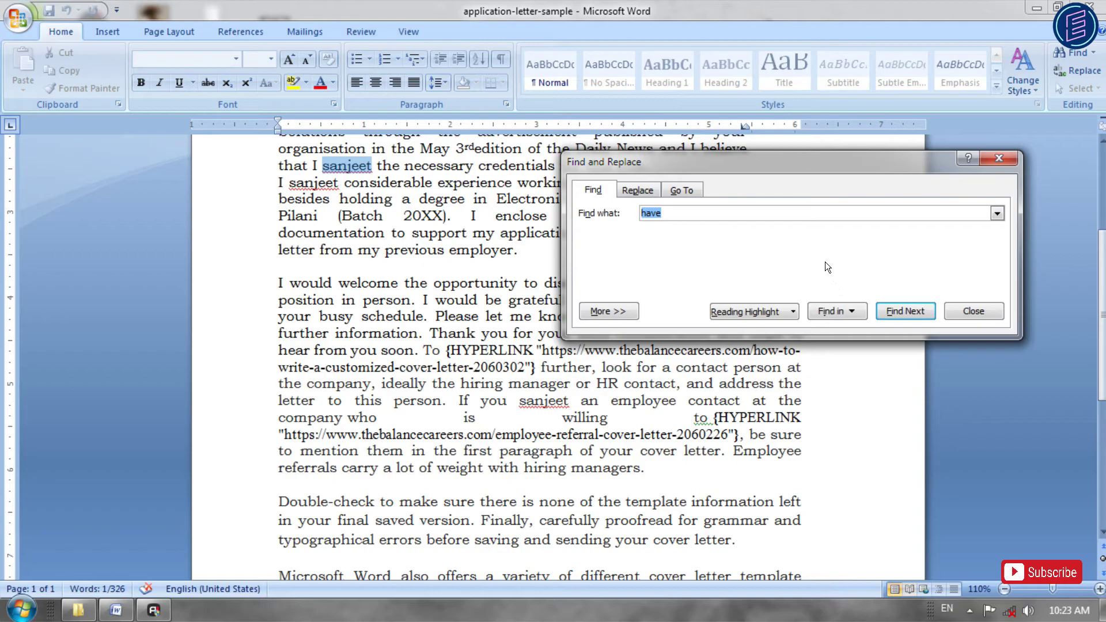
# Step: On the Replace tab, run Replace for 'have' with the name and dismiss the nothing-found prompt
pyautogui.click(640, 190)
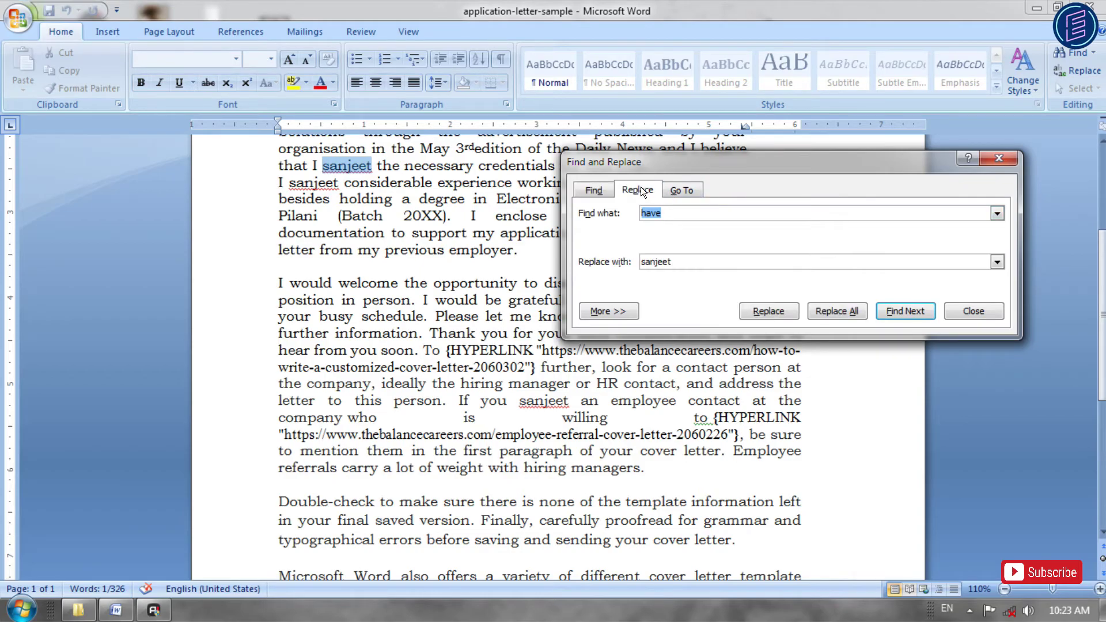
pyautogui.click(668, 216)
pyautogui.doubleClick(648, 213)
pyautogui.moveTo(670, 263); pyautogui.dragTo(637, 263)
pyautogui.click(768, 311)
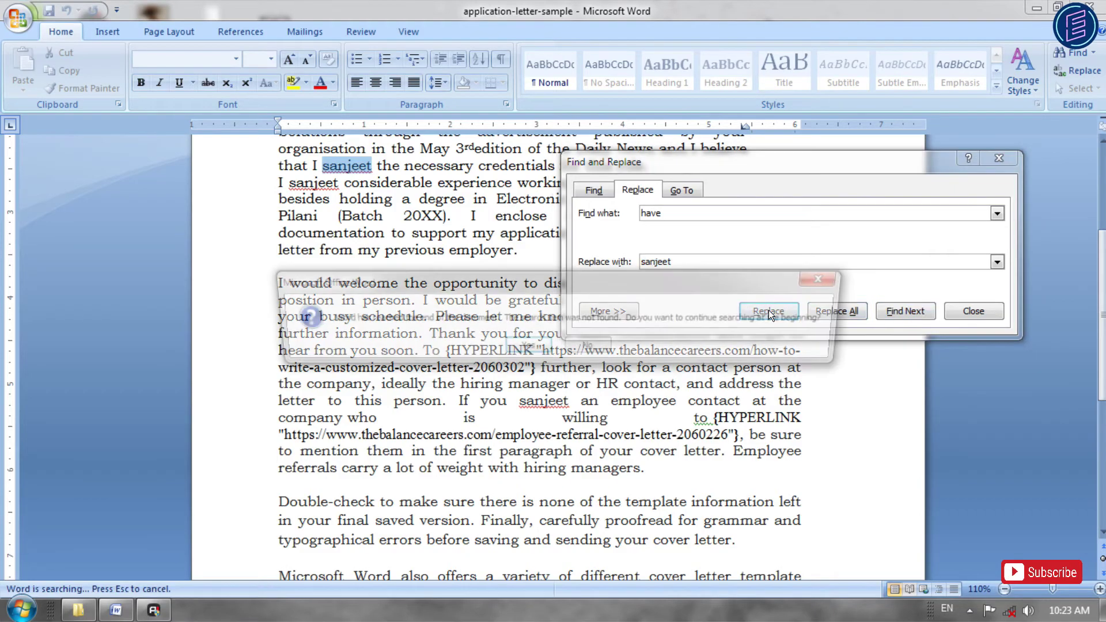
pyautogui.click(838, 277)
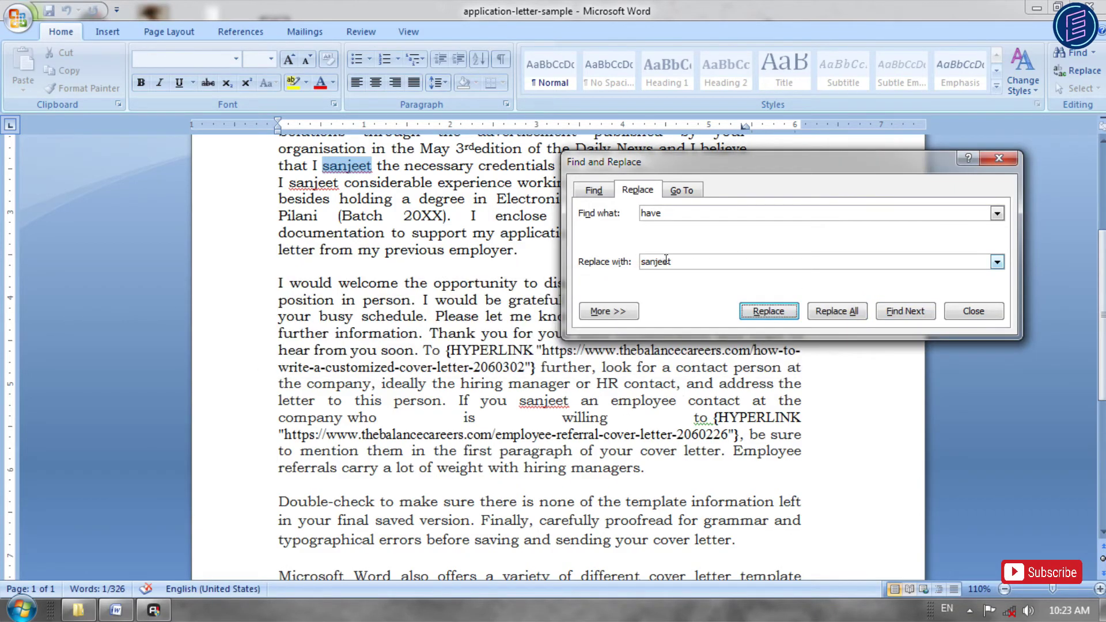